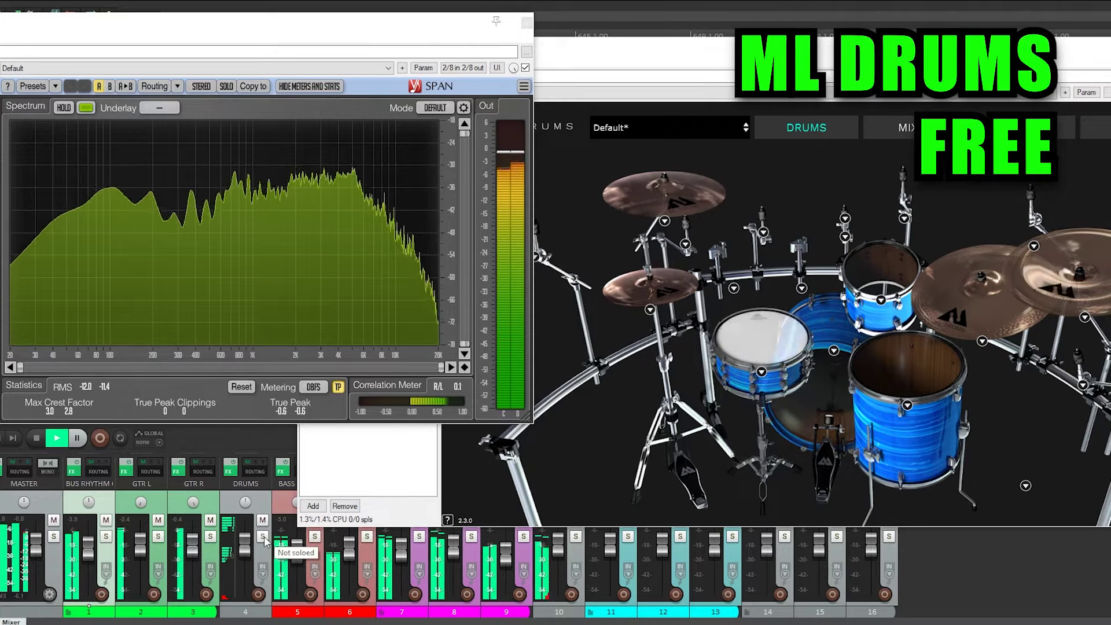
# Solo the DRUMS track during playback to audition ML Drums, Krimh Drums and MT Power Drum Kit 2 alone, restoring the full mix between auditions.
pyautogui.click(263, 536)
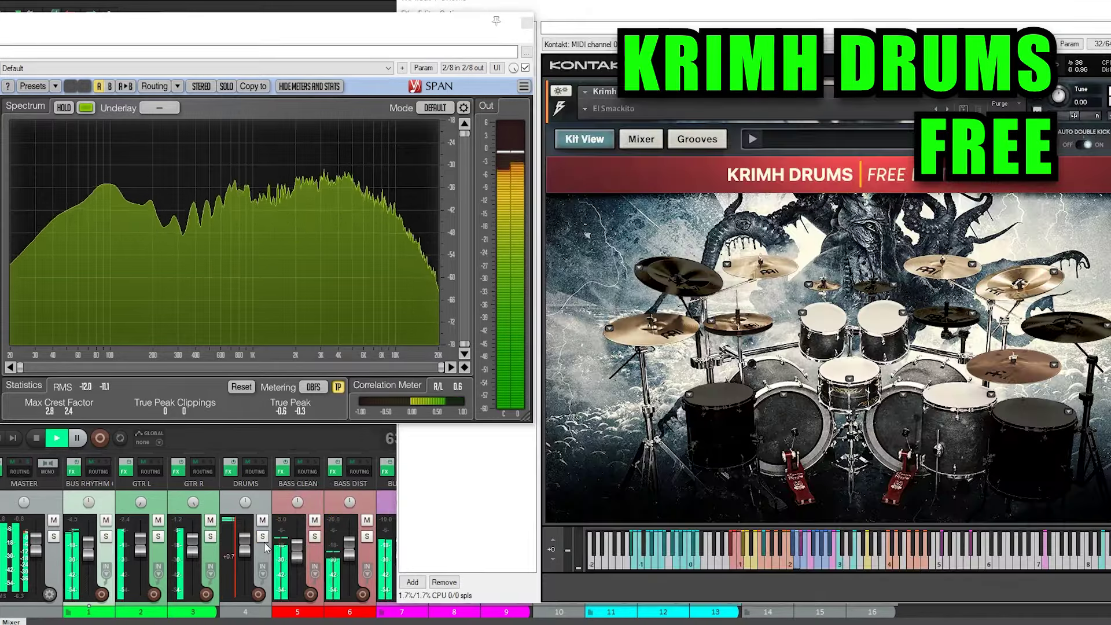
pyautogui.click(264, 537)
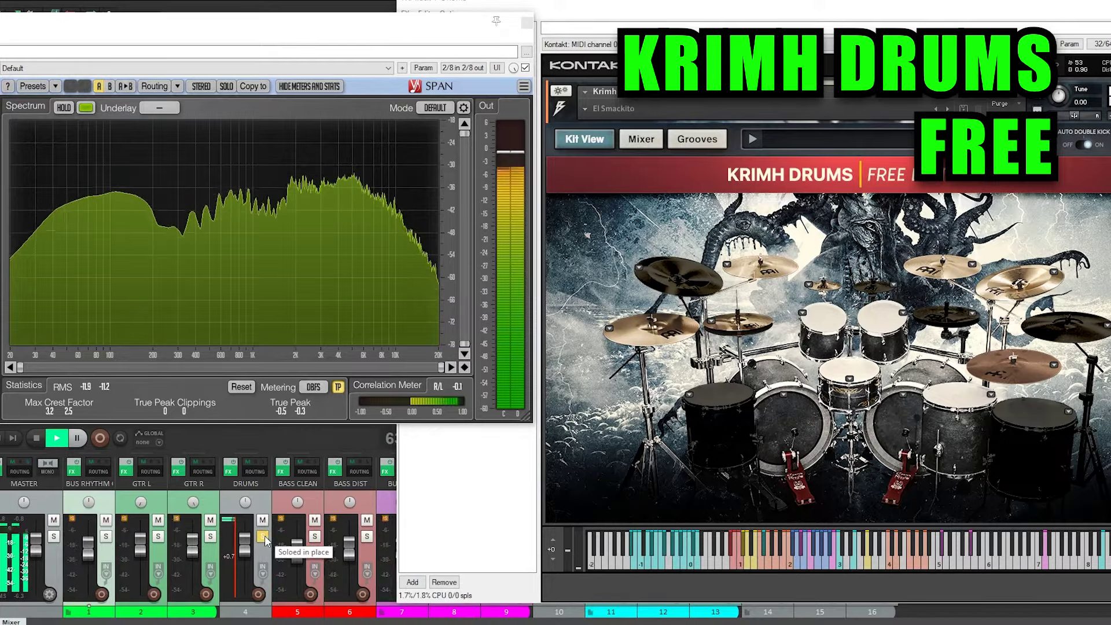
pyautogui.click(263, 536)
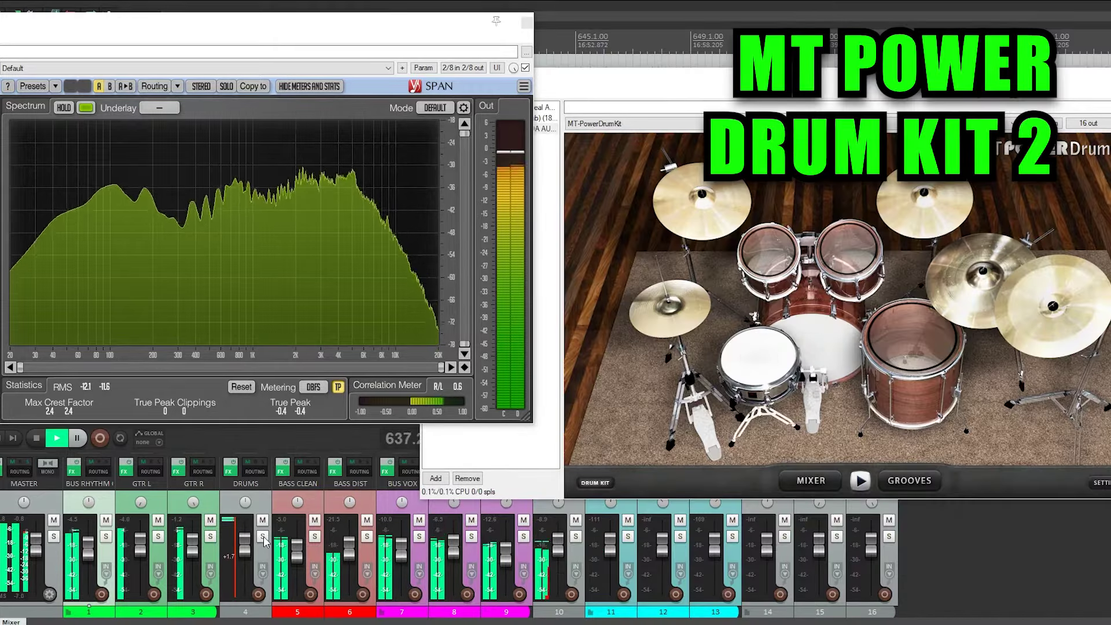
pyautogui.click(263, 539)
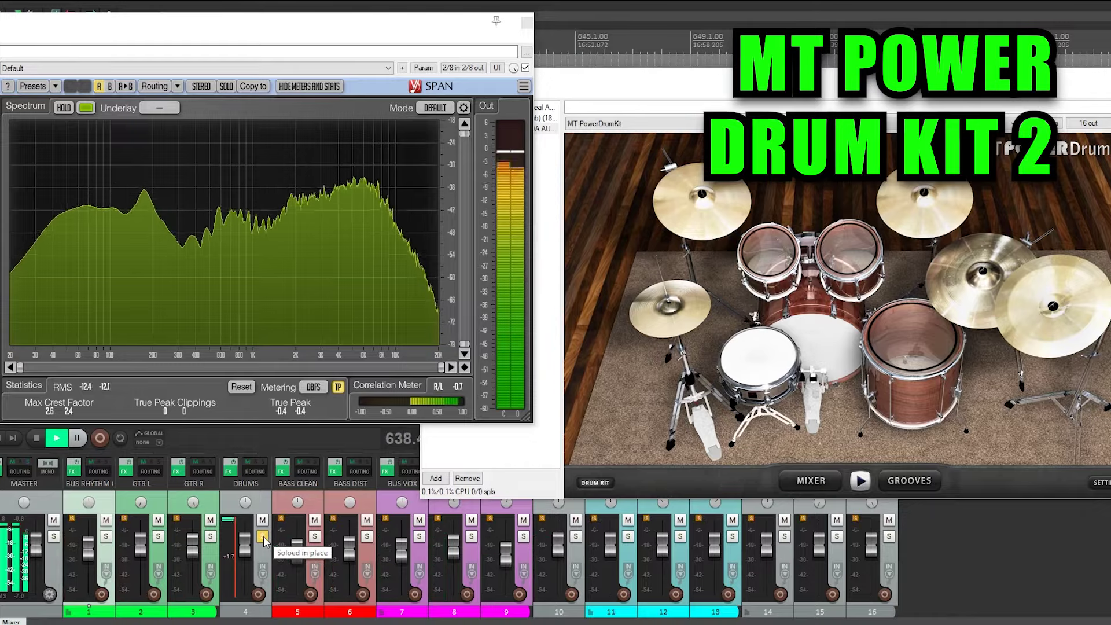
pyautogui.click(263, 538)
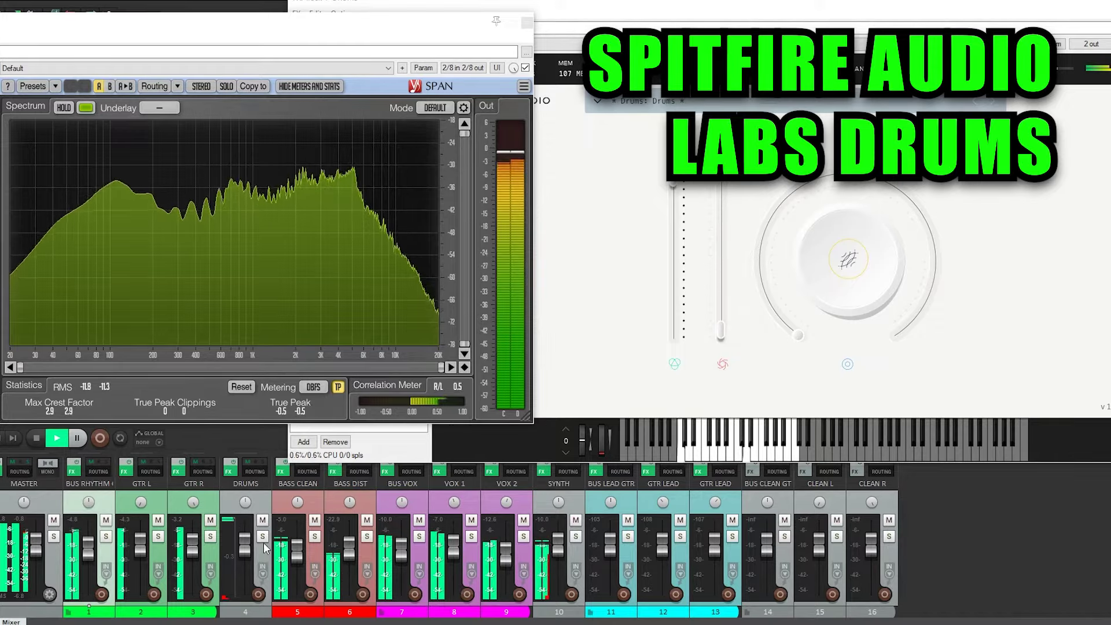
# Solo the DRUMS track to audition Spitfire Audio LABS Drums, MODO Drum and Addictive Drums 2 on their own.
pyautogui.click(263, 538)
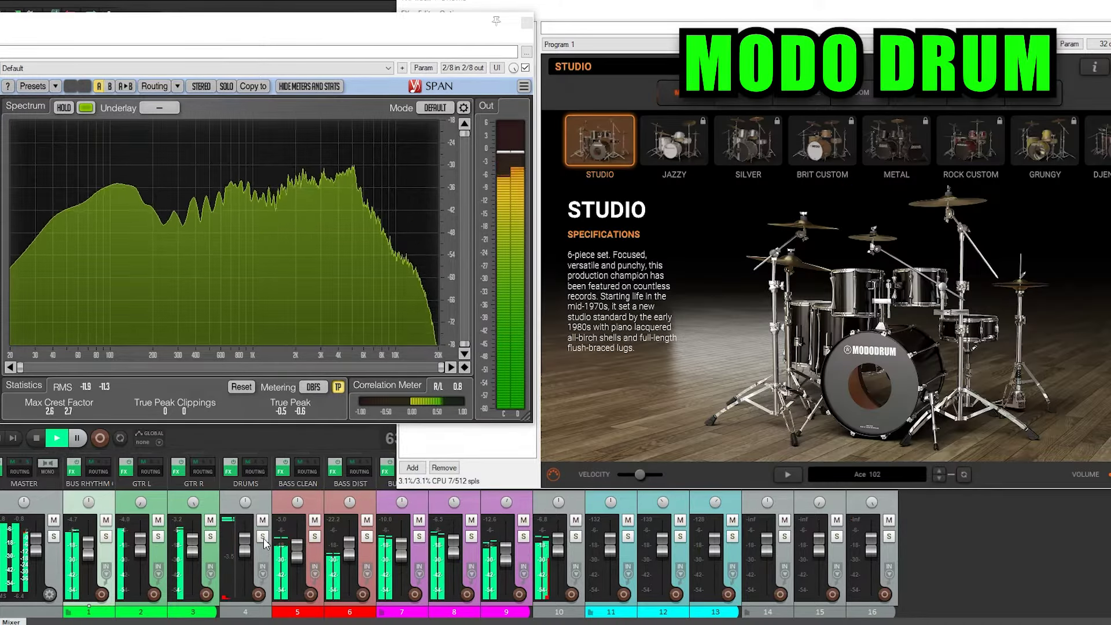
pyautogui.click(263, 538)
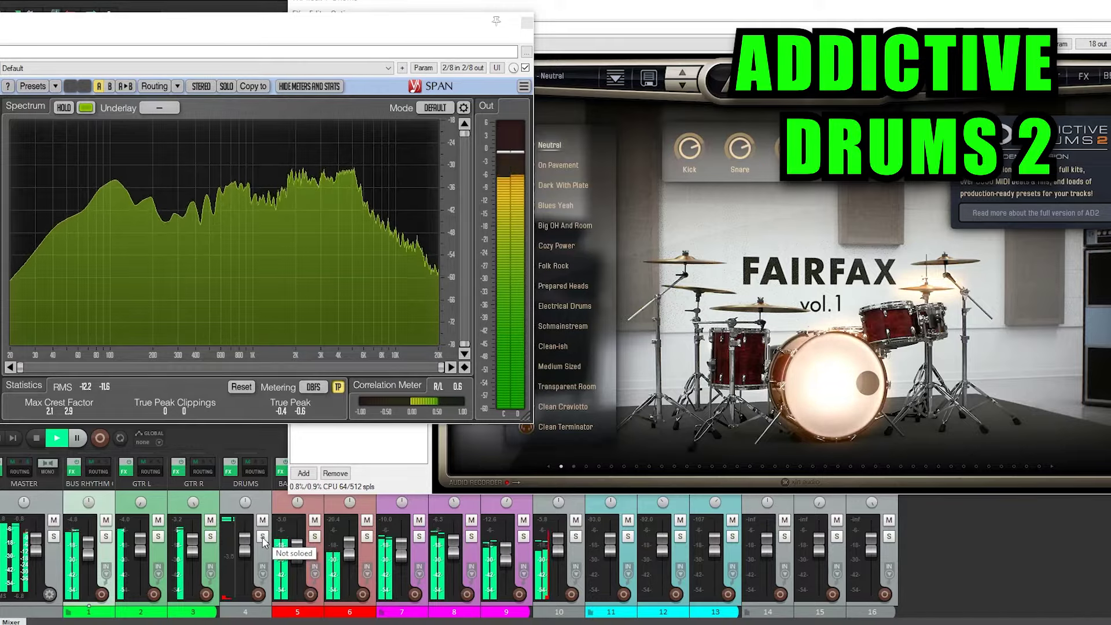
pyautogui.click(262, 537)
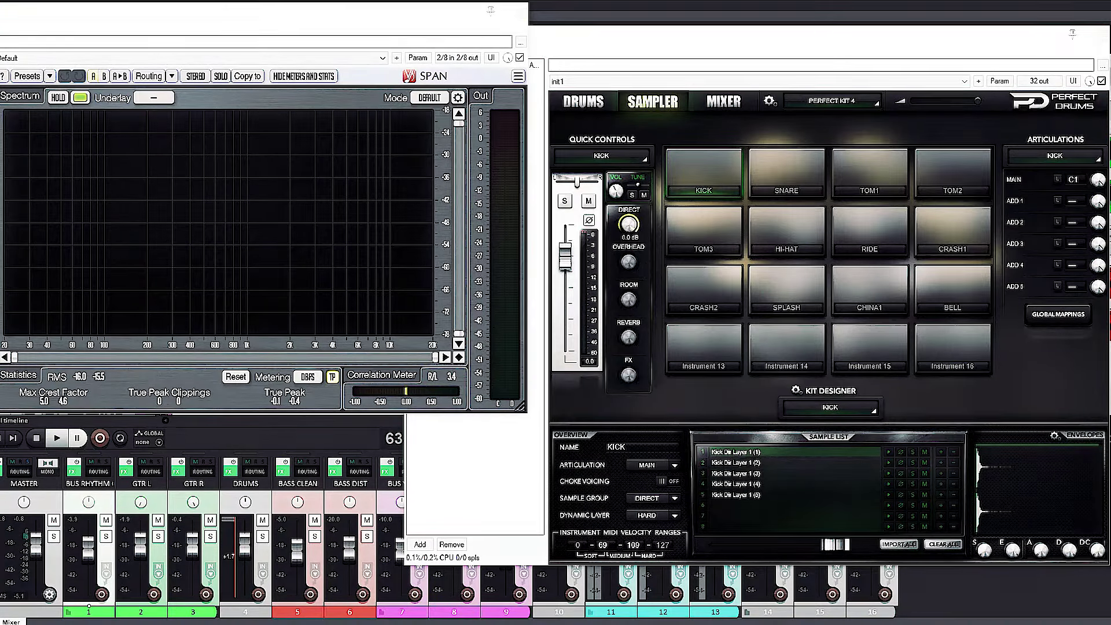
# Start playback of the song with Perfect Drums loaded and solo the DRUMS track.
pyautogui.press('space')
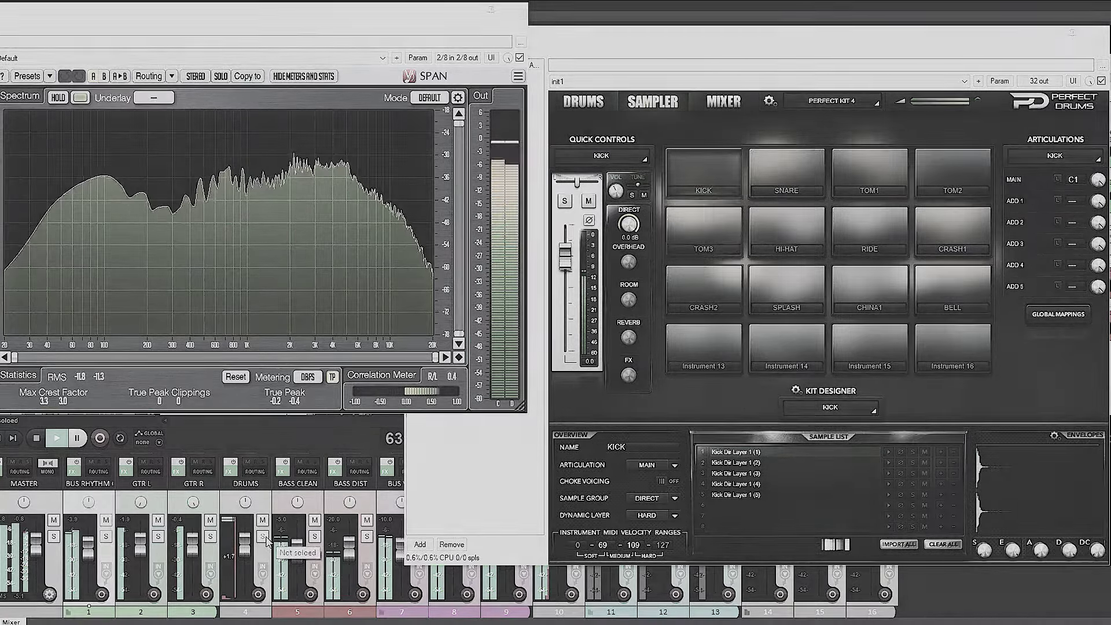
pyautogui.click(264, 538)
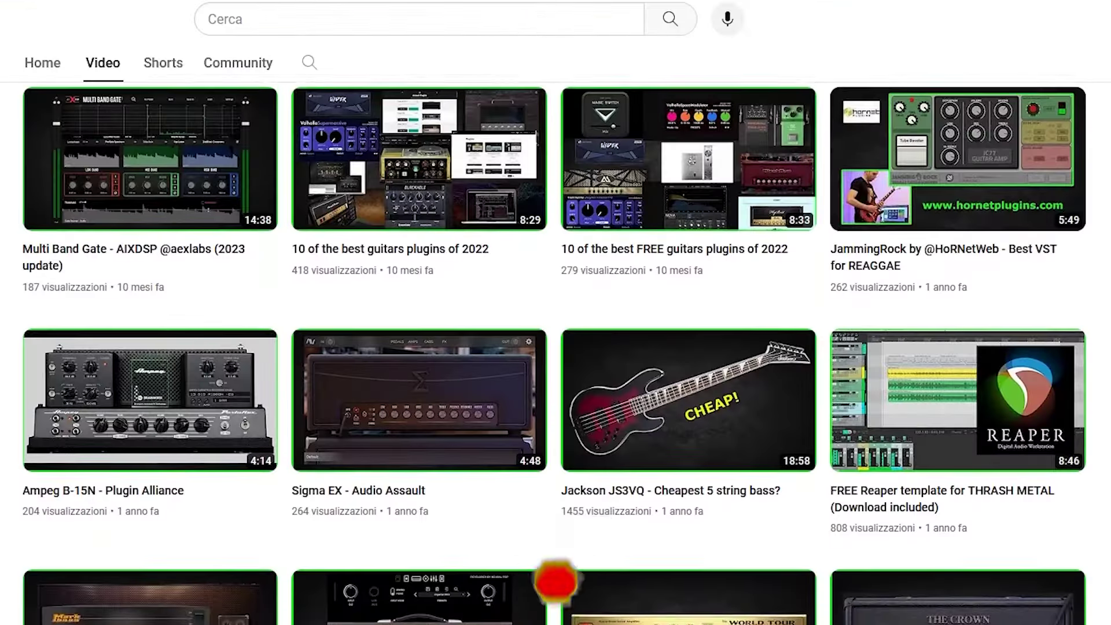
# Browse the YouTube channel's video list back up to the most recent uploads.
pyautogui.scroll(9, 554, 353)
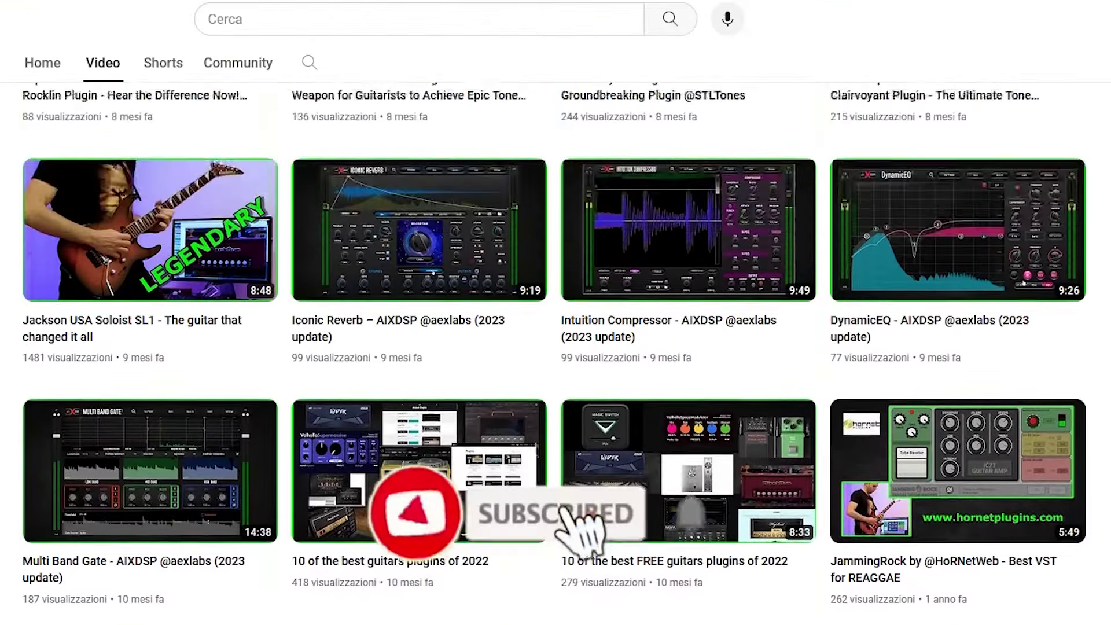
pyautogui.scroll(8, 554, 353)
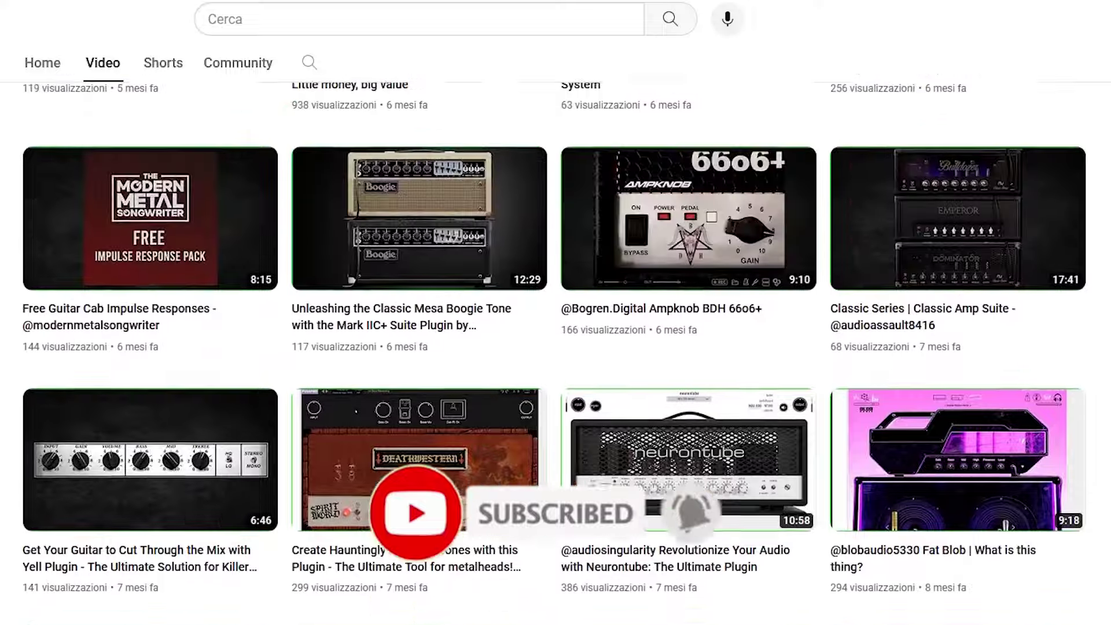
pyautogui.scroll(10, 554, 353)
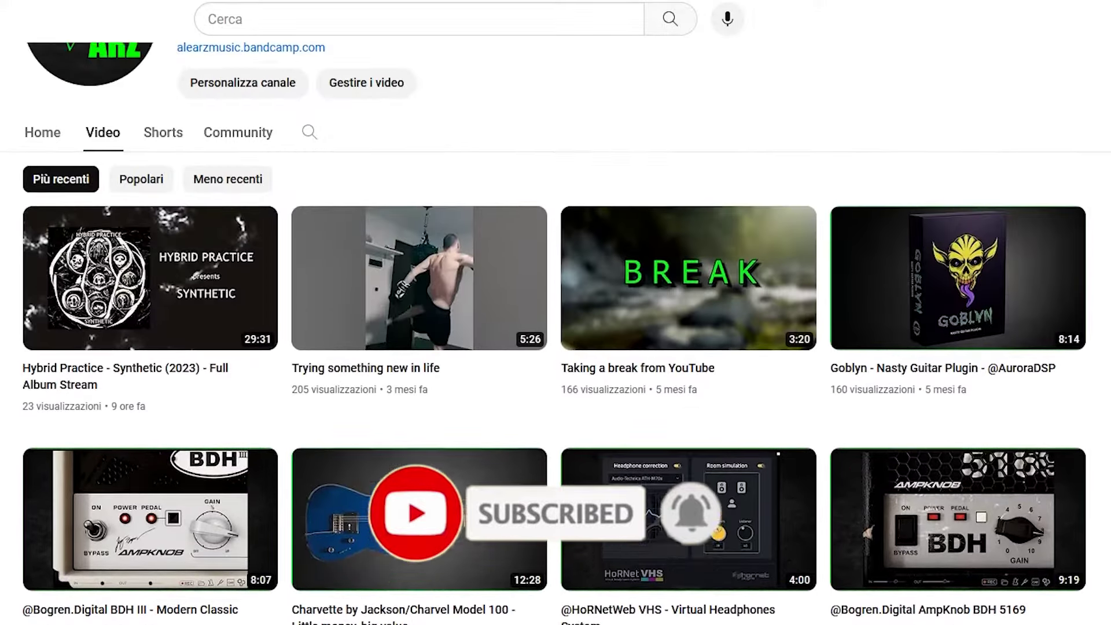
pyautogui.scroll(2, 555, 353)
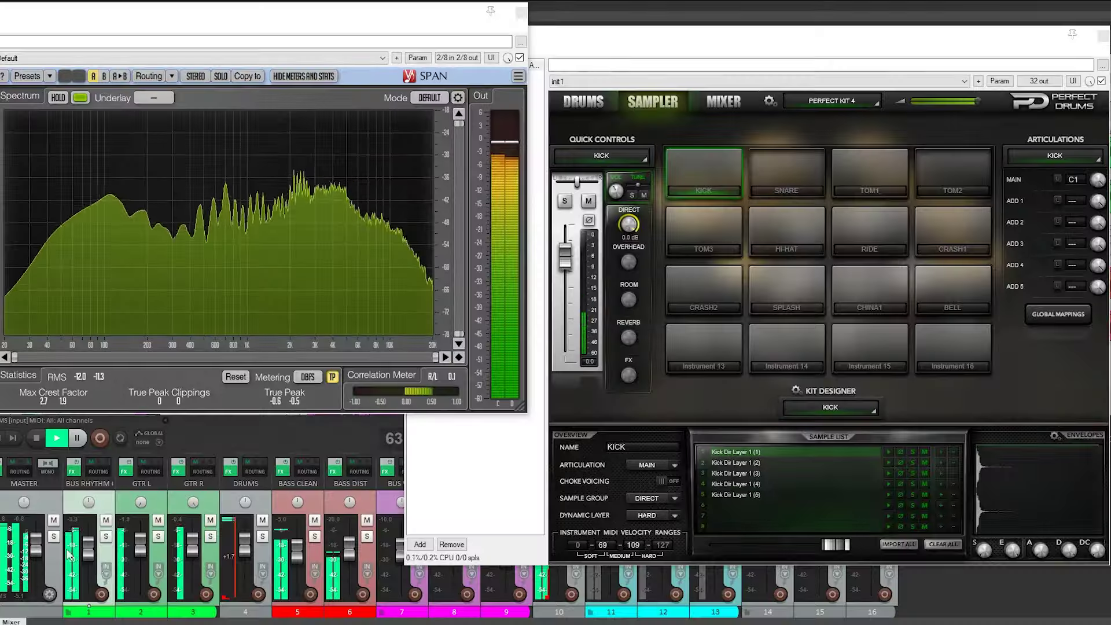
# Alternate solo on the DRUMS track to compare Perfect Drums alone with the full mix, ending with solo off.
pyautogui.click(263, 537)
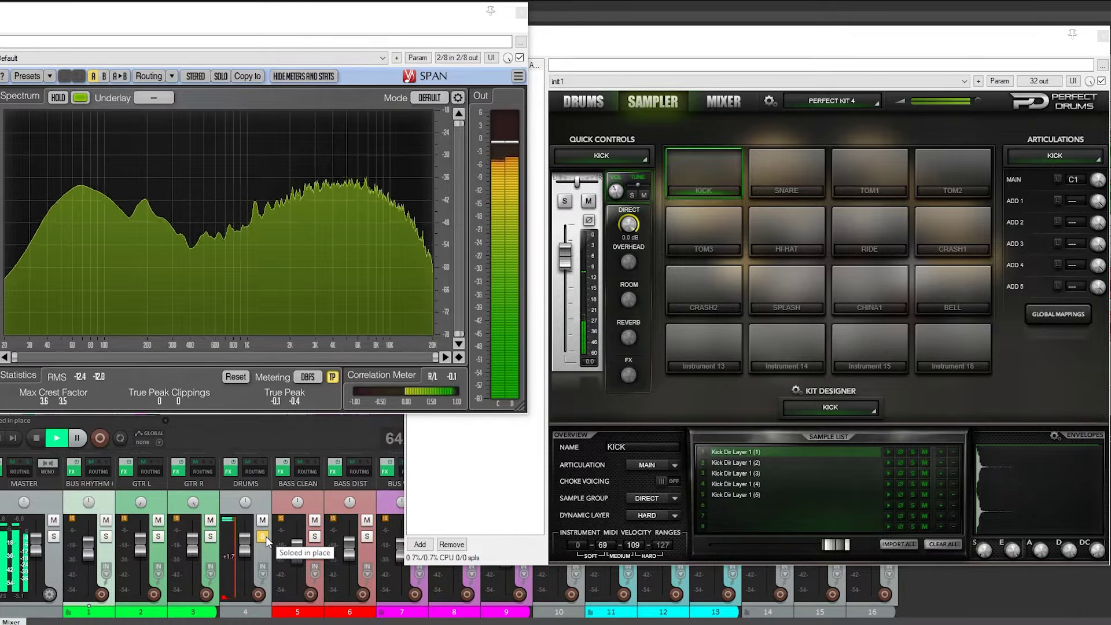
pyautogui.click(263, 537)
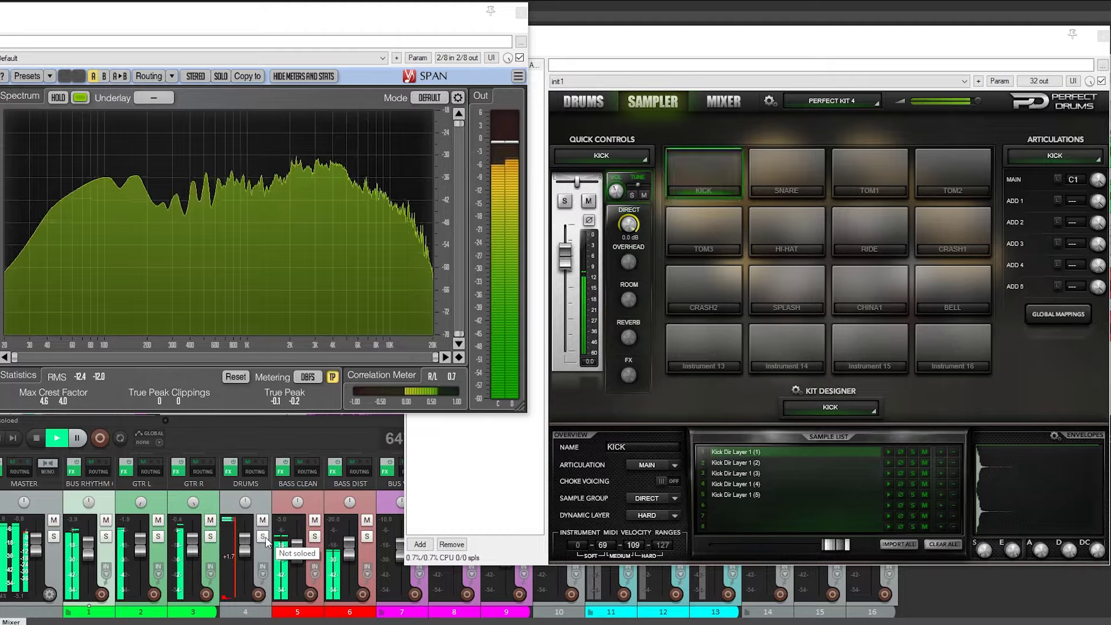
pyautogui.click(264, 536)
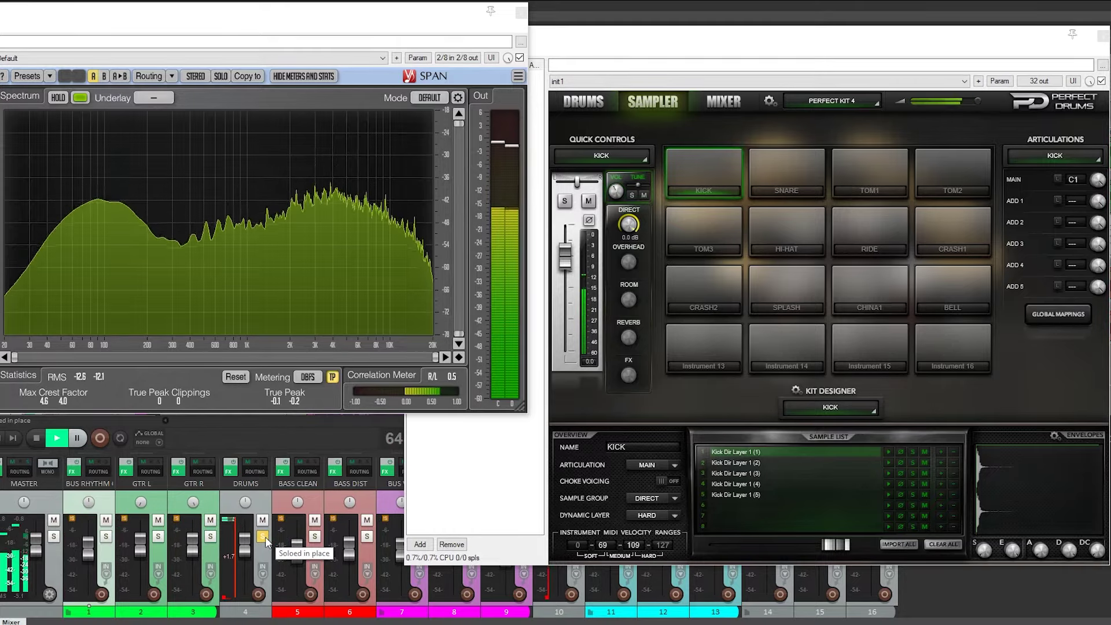
pyautogui.click(264, 537)
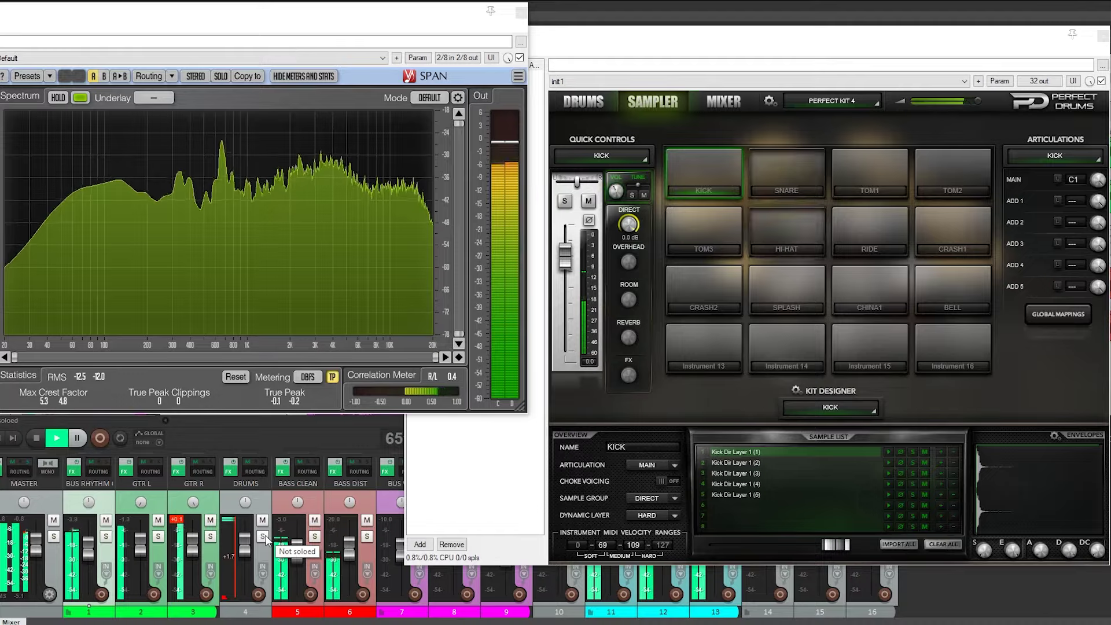
pyautogui.click(265, 537)
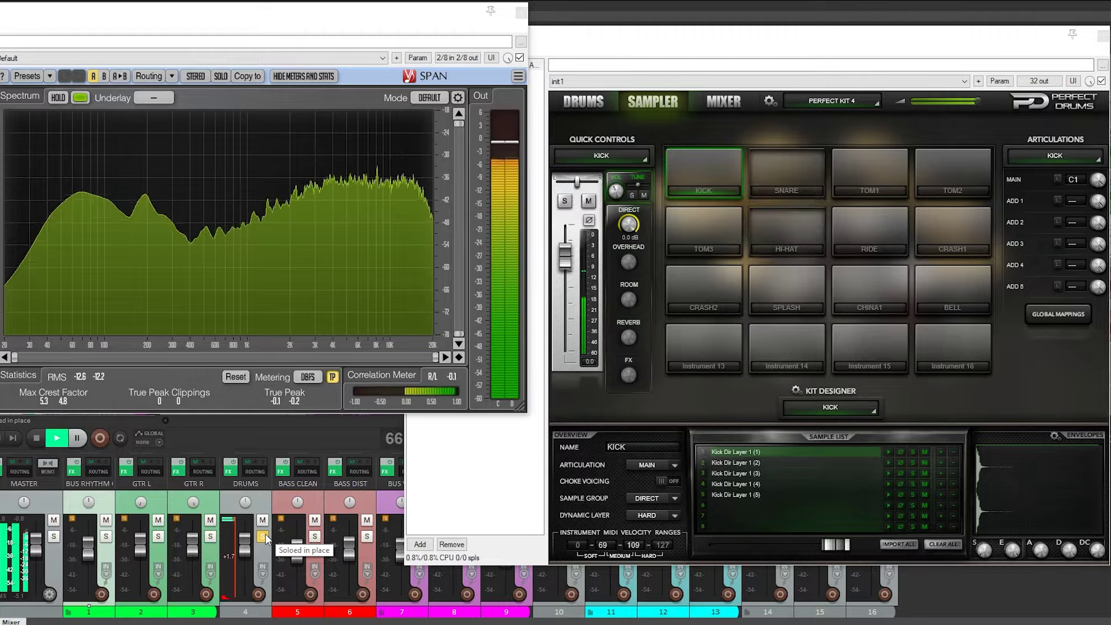
pyautogui.click(264, 537)
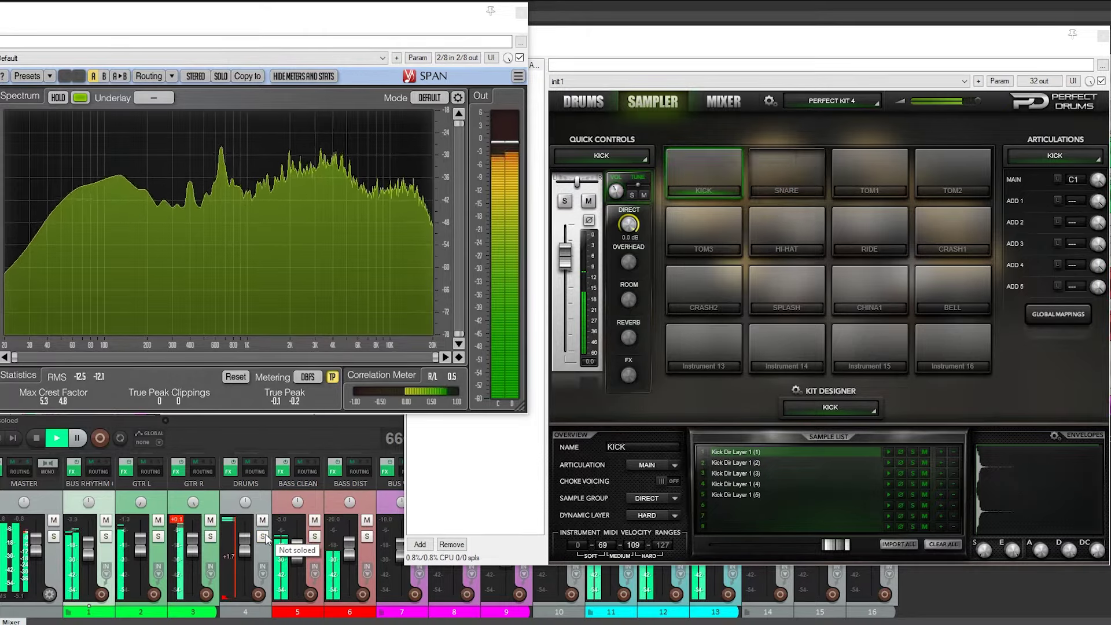
pyautogui.click(264, 537)
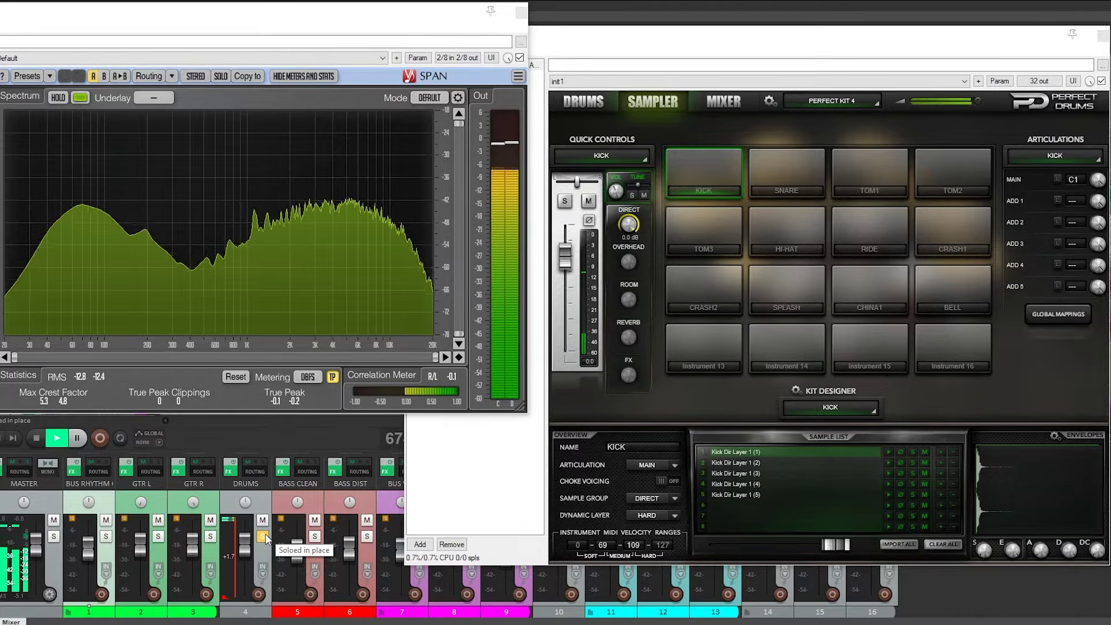
pyautogui.click(263, 537)
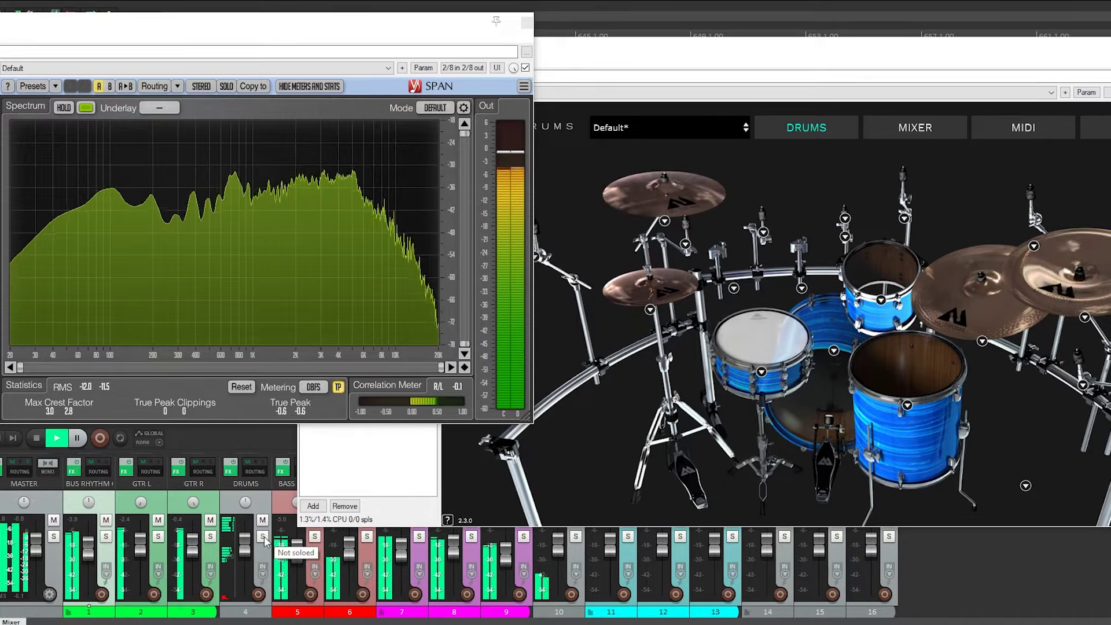
# Alternate solo on the DRUMS track to compare ML Drums alone with the full mix, ending with solo off.
pyautogui.click(262, 537)
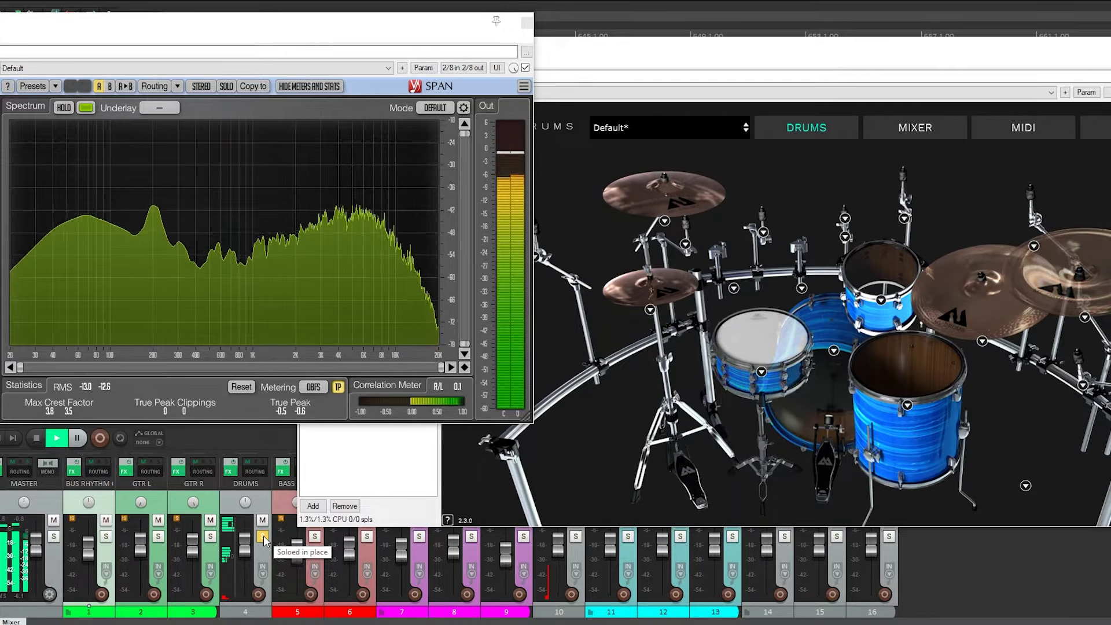
pyautogui.click(263, 538)
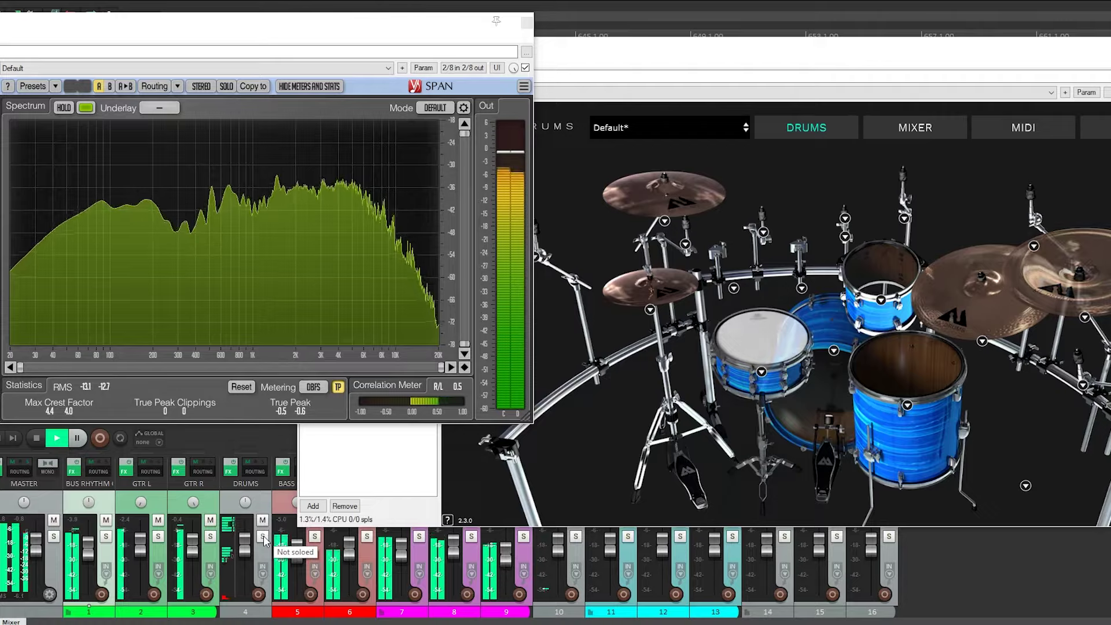
pyautogui.click(263, 538)
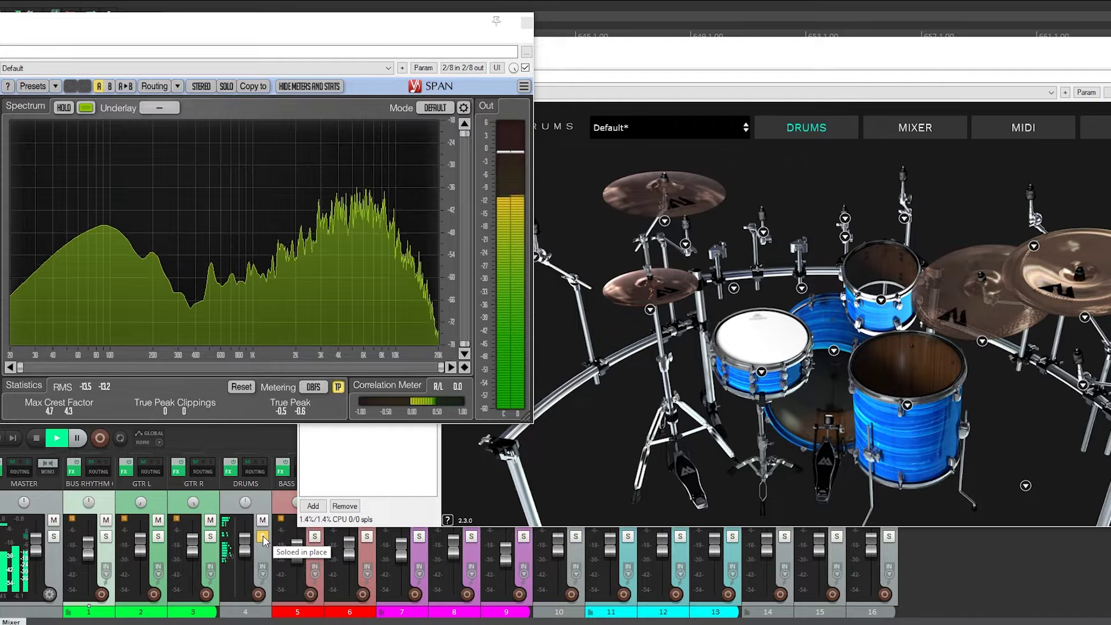
pyautogui.click(262, 537)
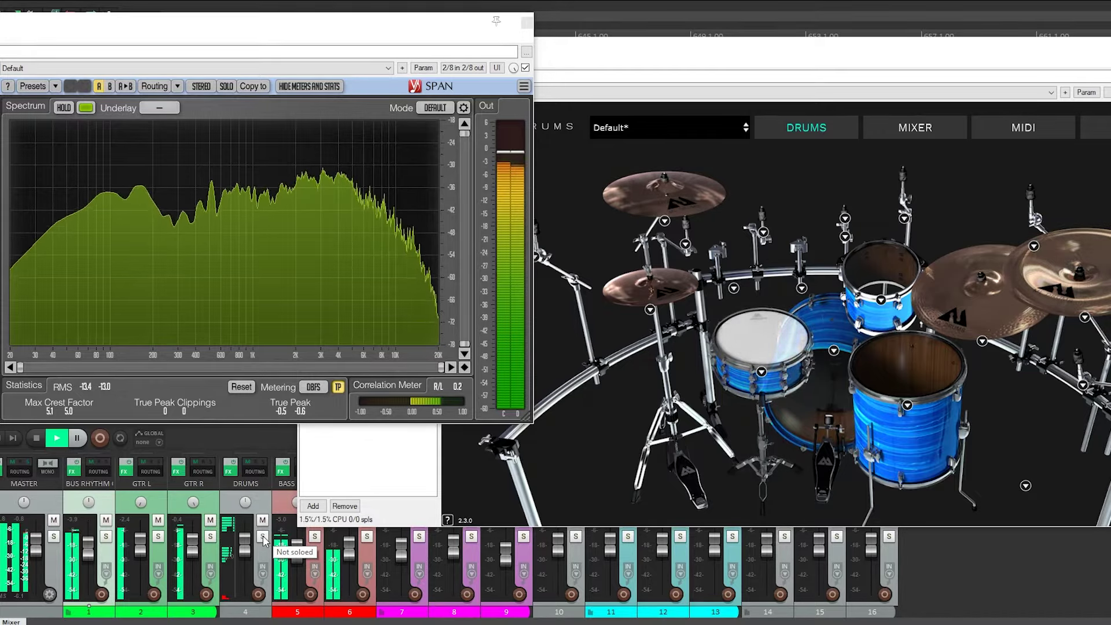
pyautogui.click(263, 537)
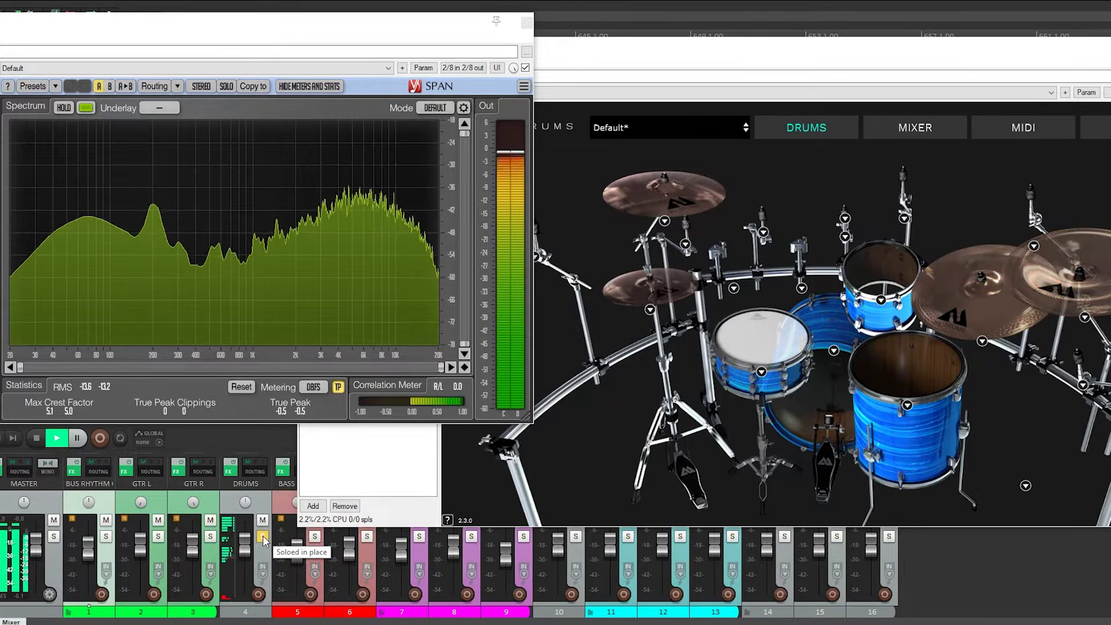
pyautogui.click(263, 538)
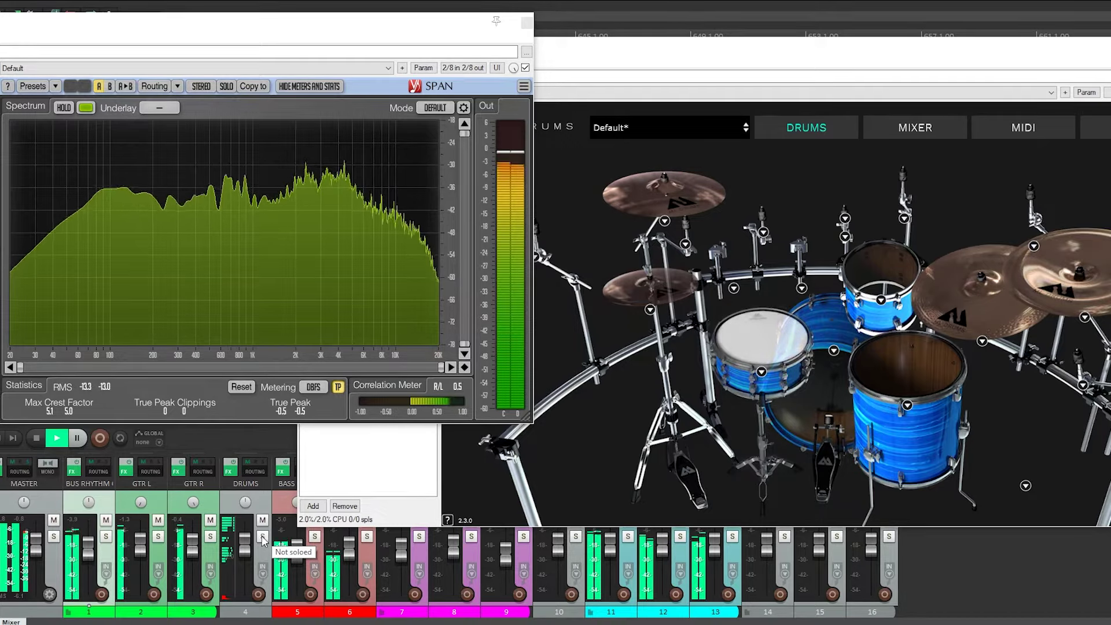
pyautogui.click(262, 537)
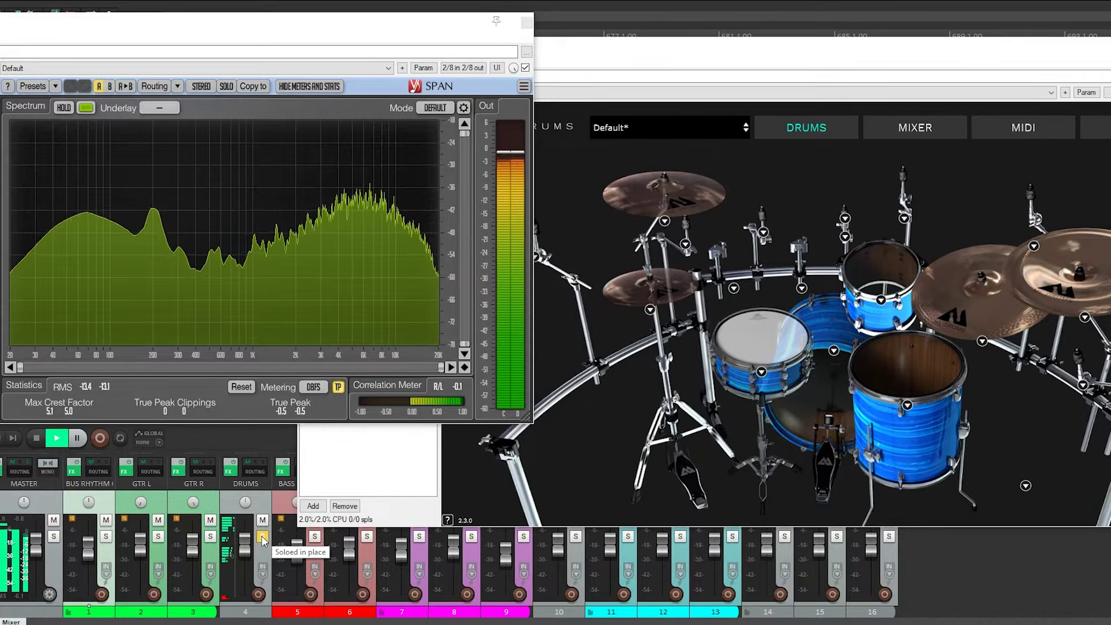
pyautogui.click(262, 538)
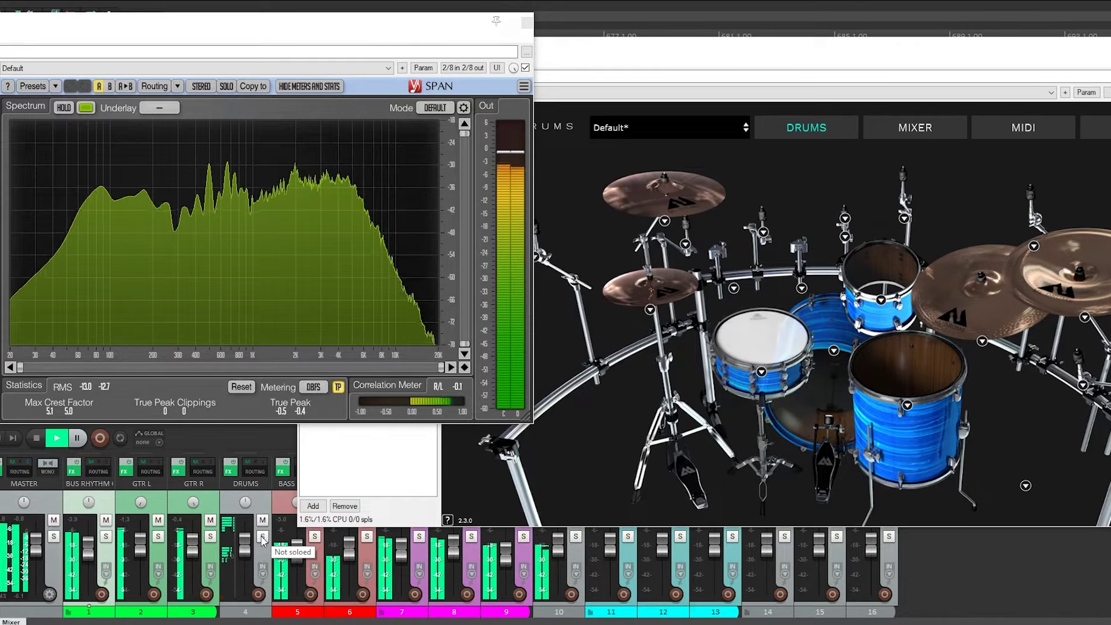
pyautogui.click(262, 538)
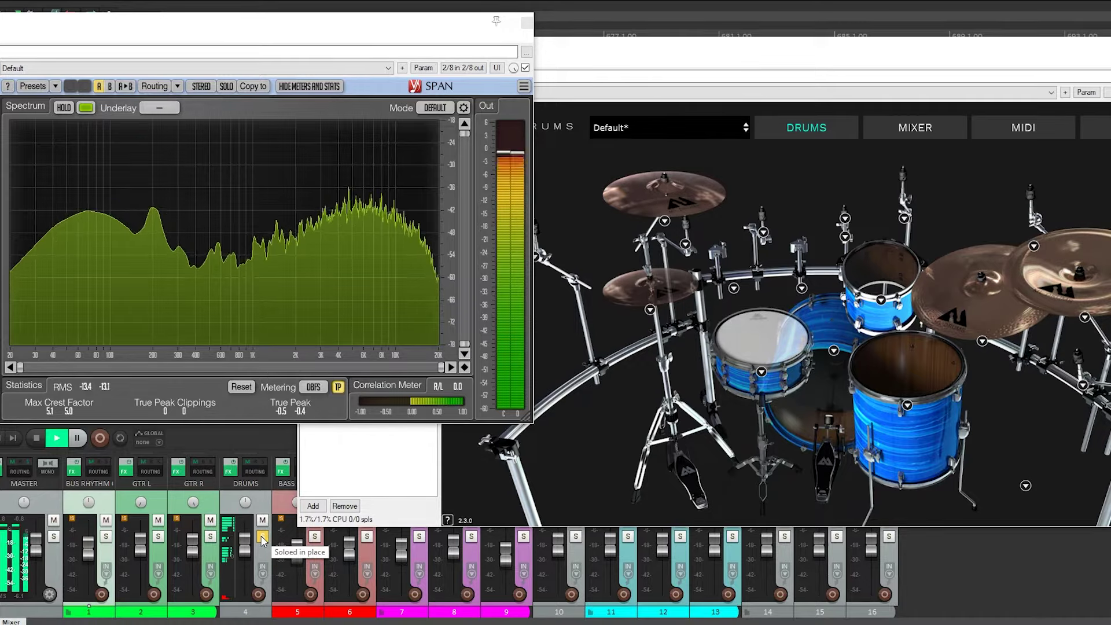
pyautogui.click(262, 538)
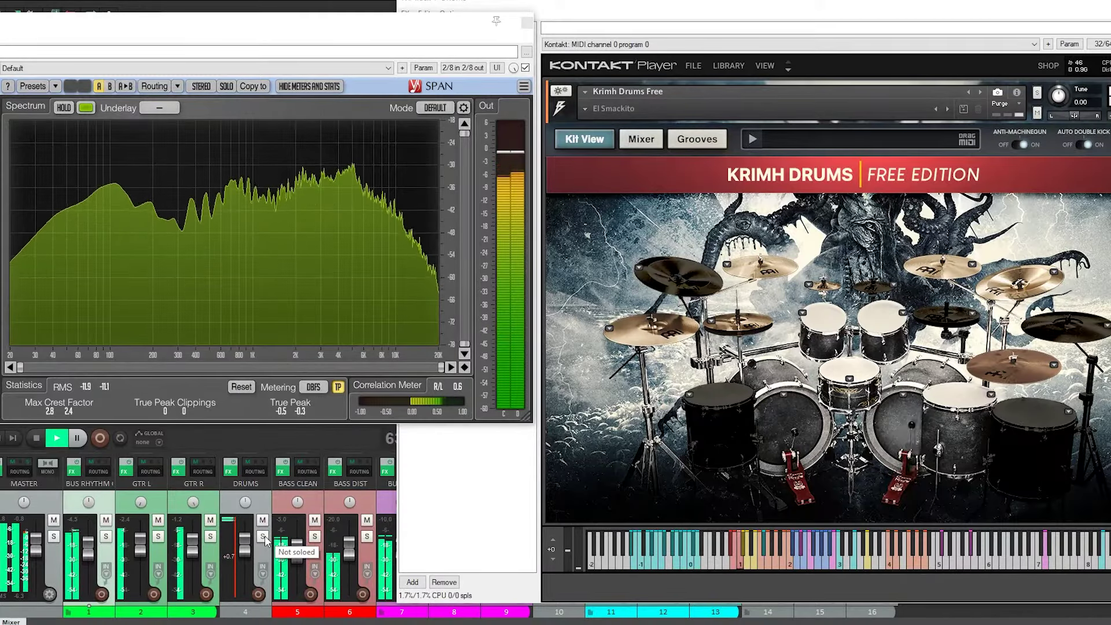
# Alternate solo on the DRUMS track to compare Krimh Drums Free alone with the full mix, ending with solo off.
pyautogui.click(263, 536)
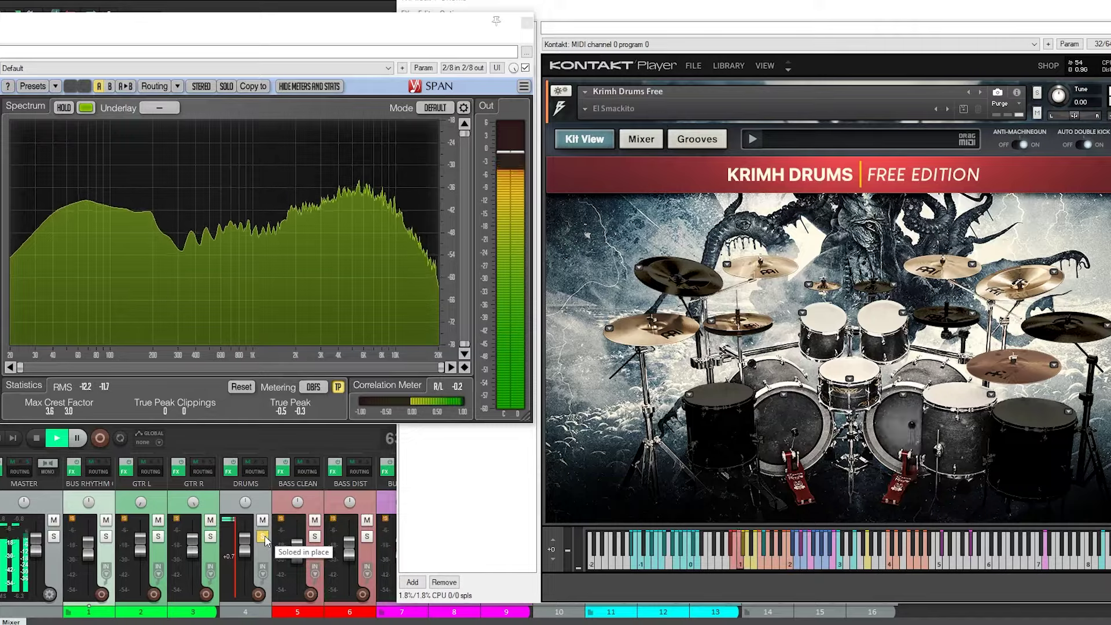
pyautogui.click(263, 536)
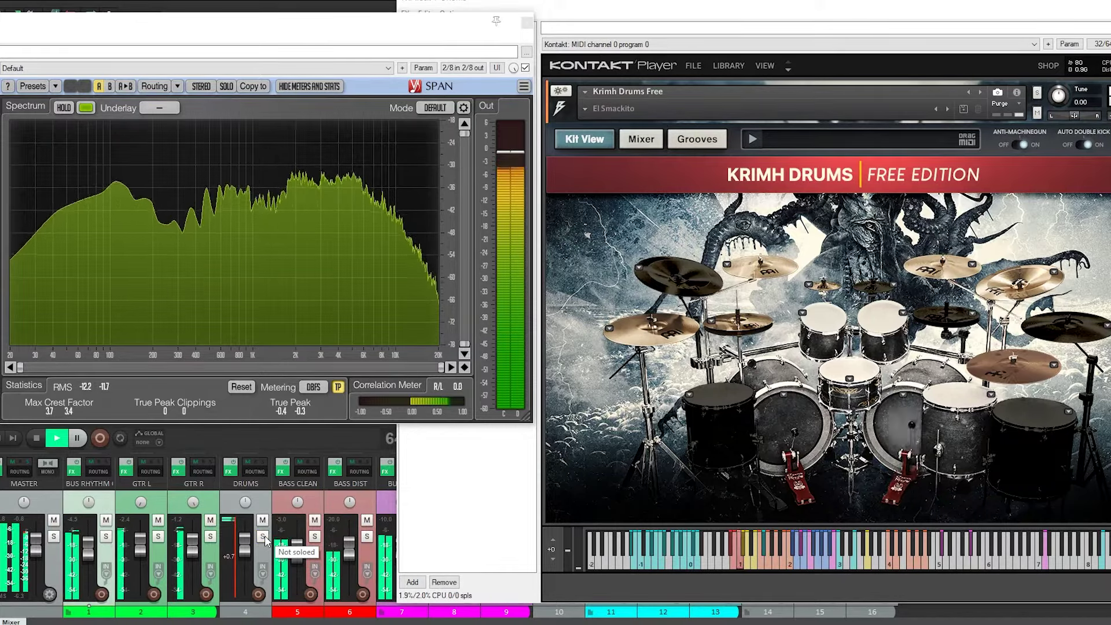
pyautogui.click(263, 536)
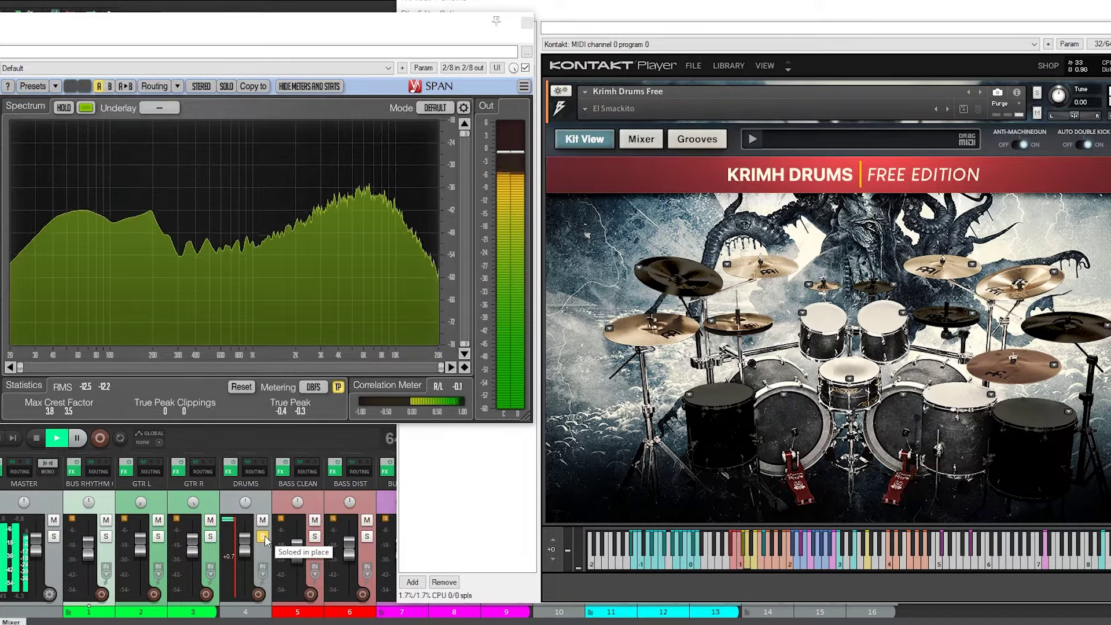
pyautogui.click(263, 537)
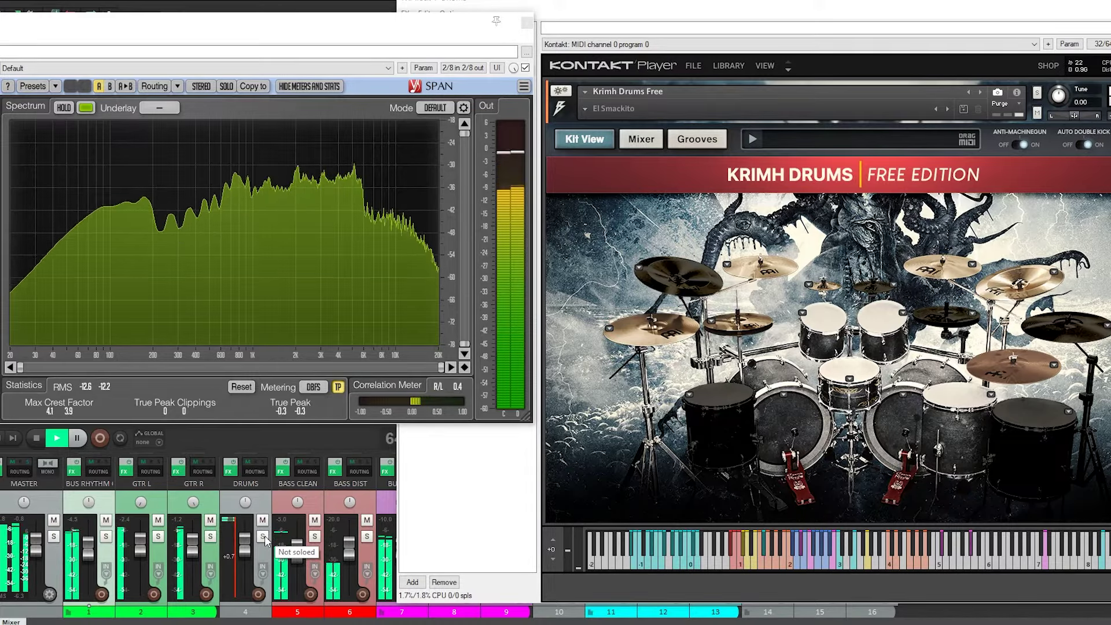
pyautogui.click(264, 536)
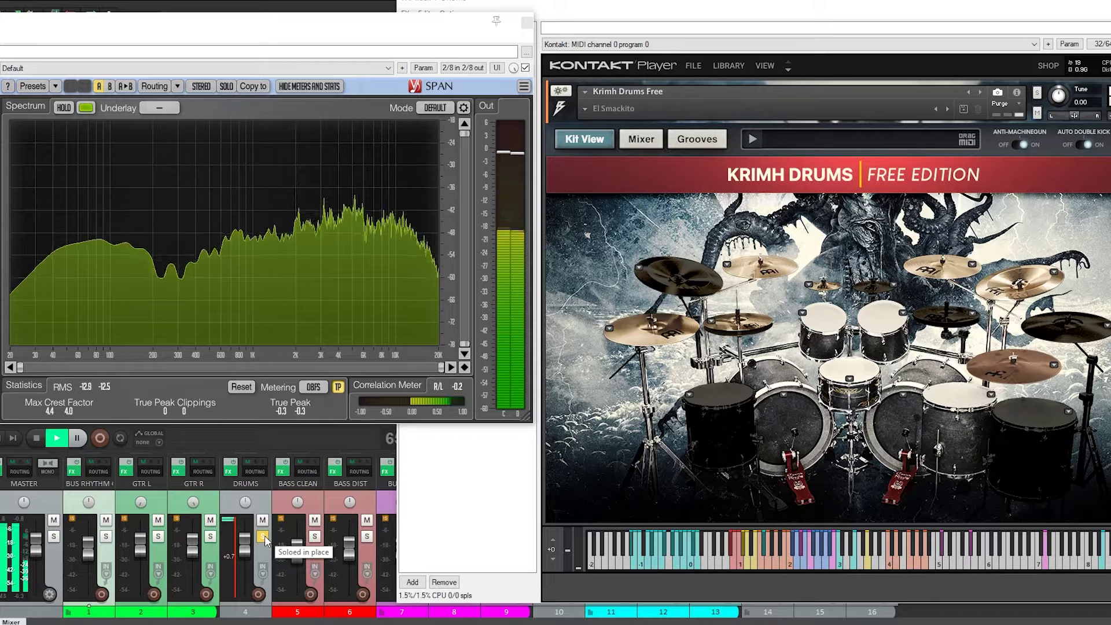
pyautogui.click(263, 537)
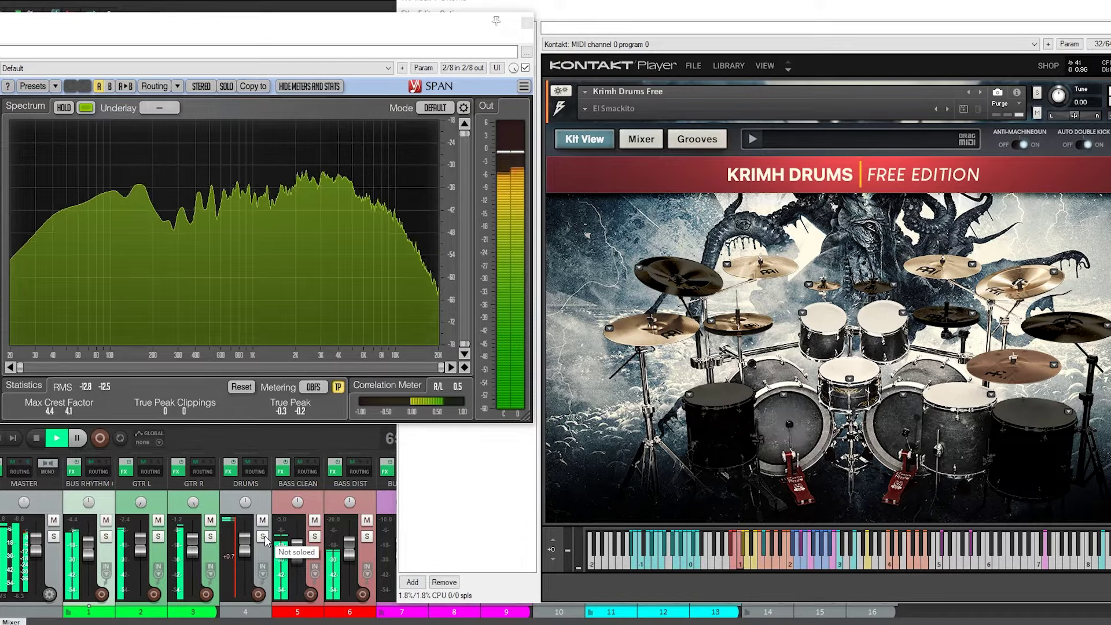
pyautogui.click(264, 537)
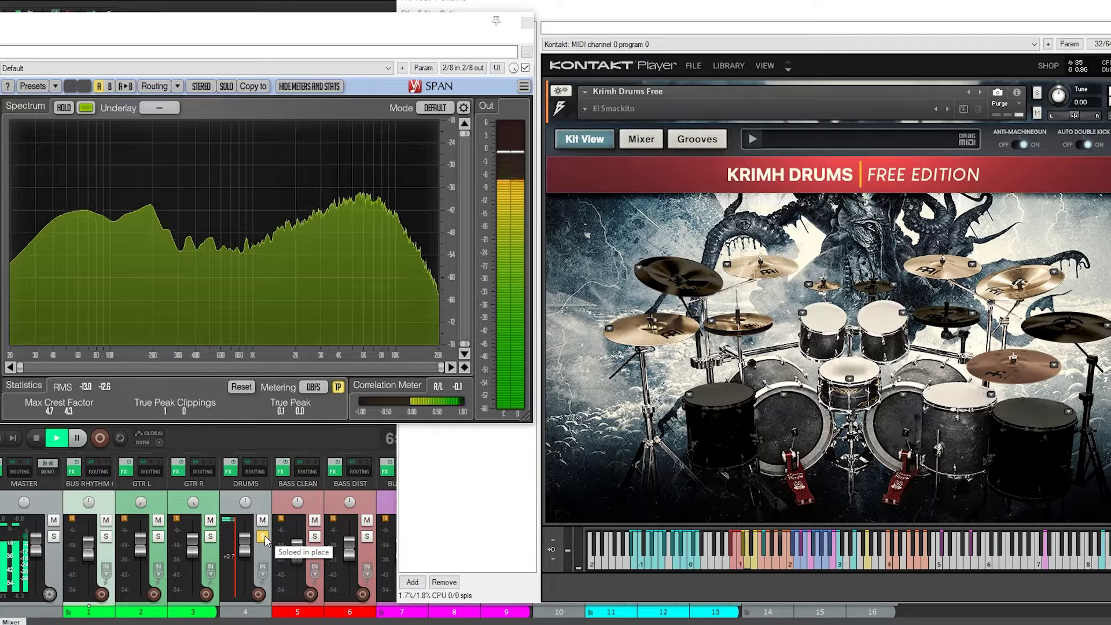
pyautogui.click(264, 536)
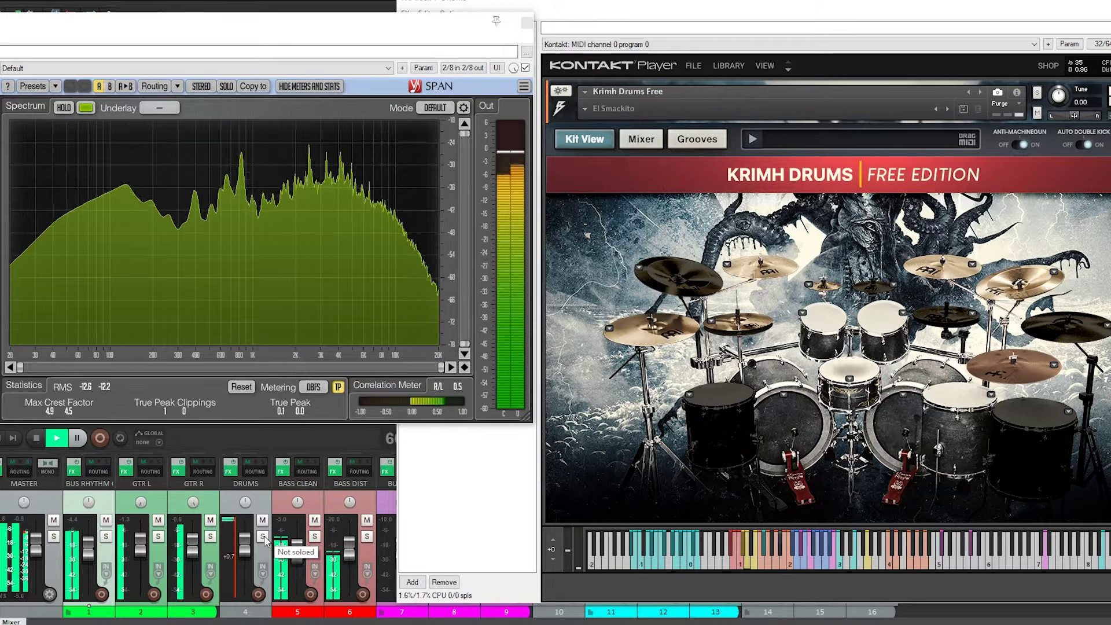
pyautogui.click(263, 537)
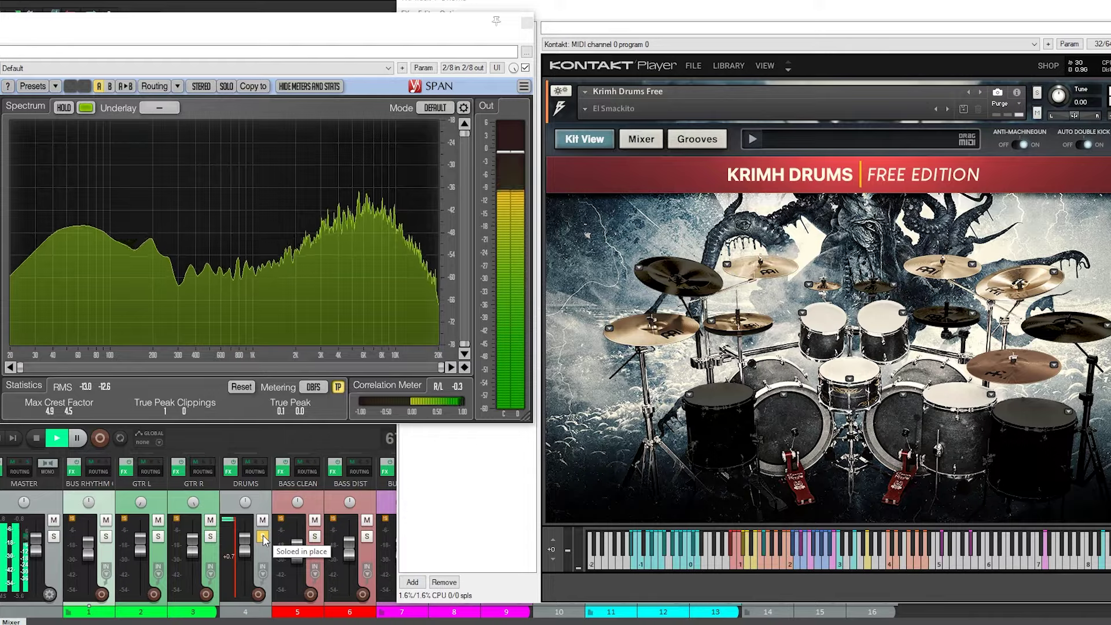
pyautogui.click(264, 537)
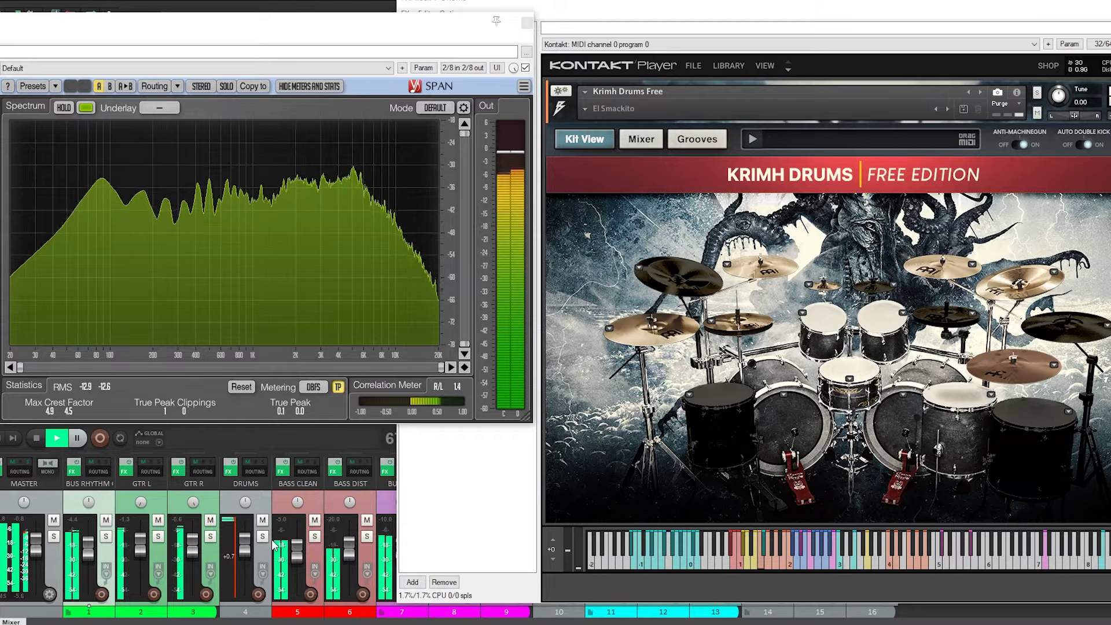
pyautogui.click(263, 537)
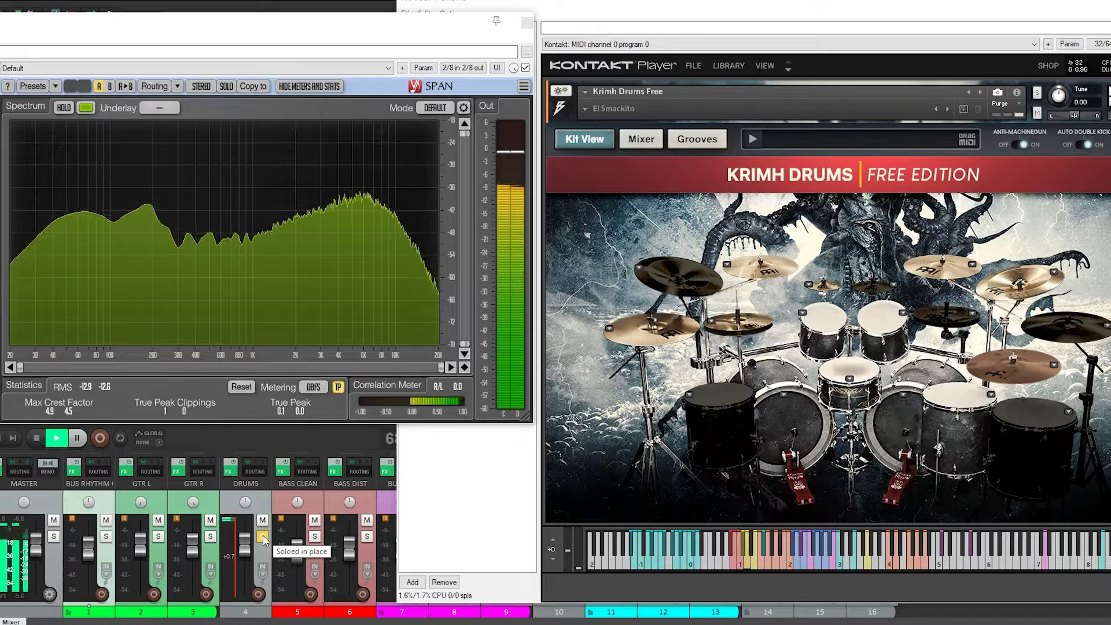
pyautogui.click(264, 538)
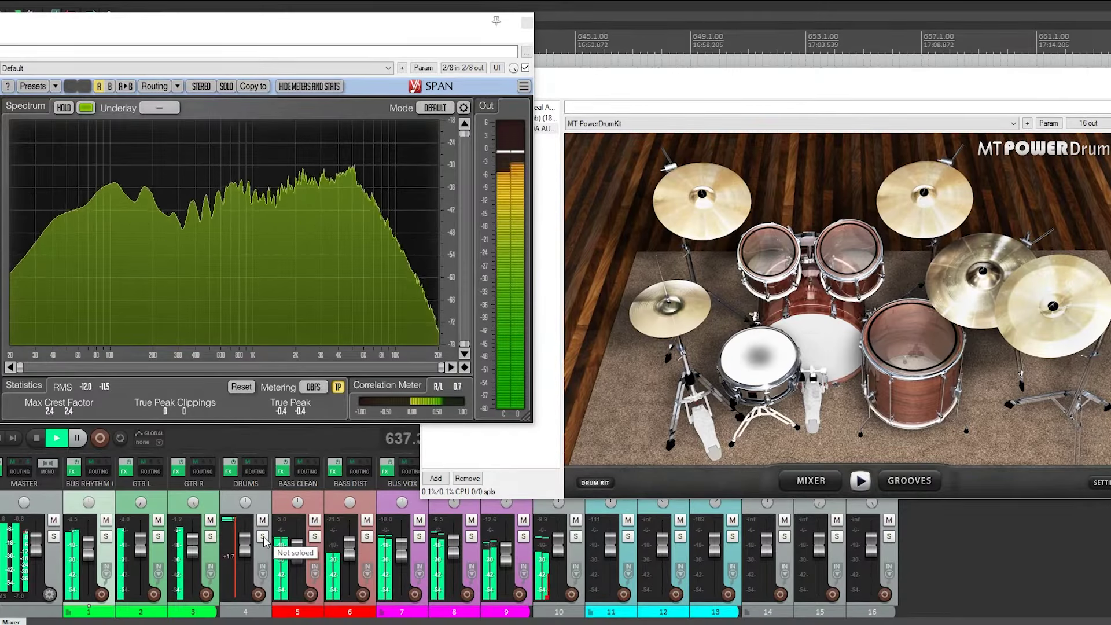
# Alternate solo on the DRUMS track to compare MT Power DrumKit alone with the full mix, ending with solo off.
pyautogui.click(263, 538)
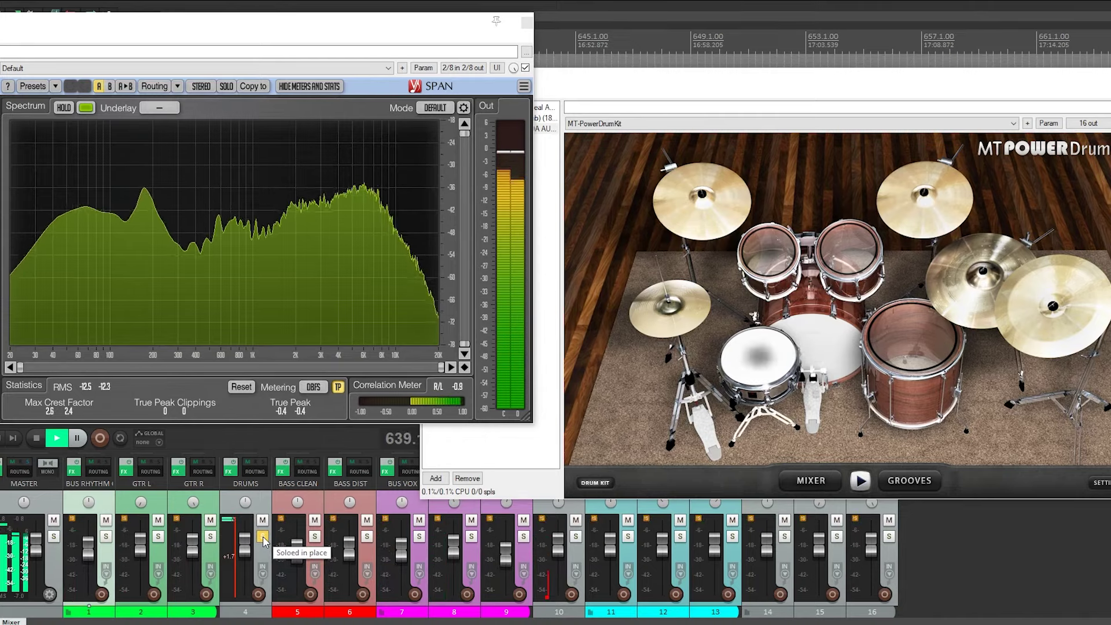
pyautogui.click(262, 537)
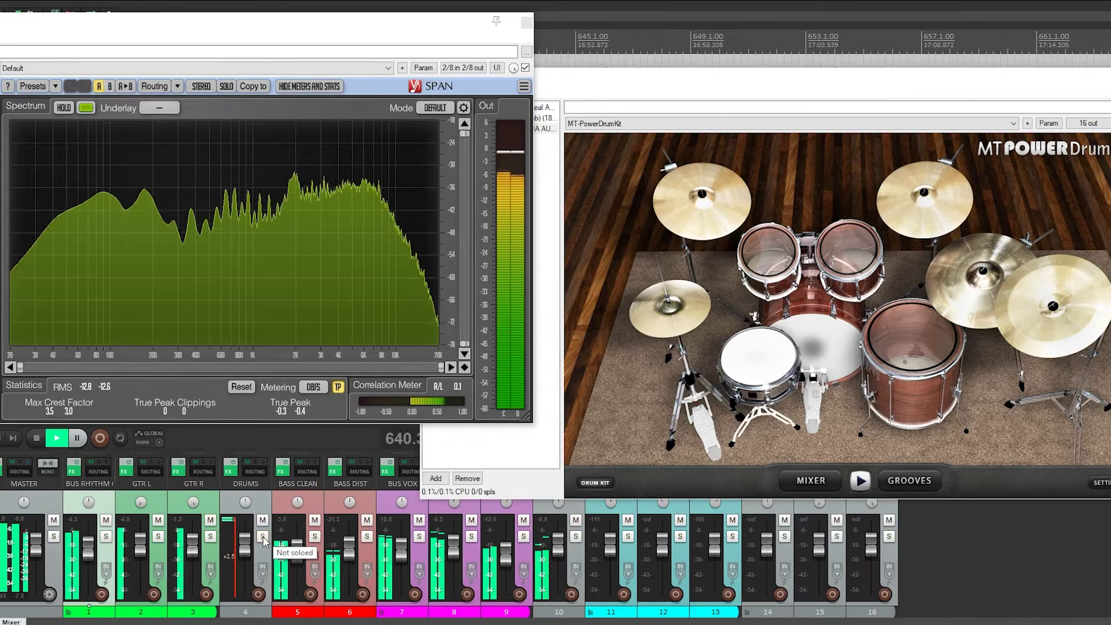
pyautogui.click(263, 537)
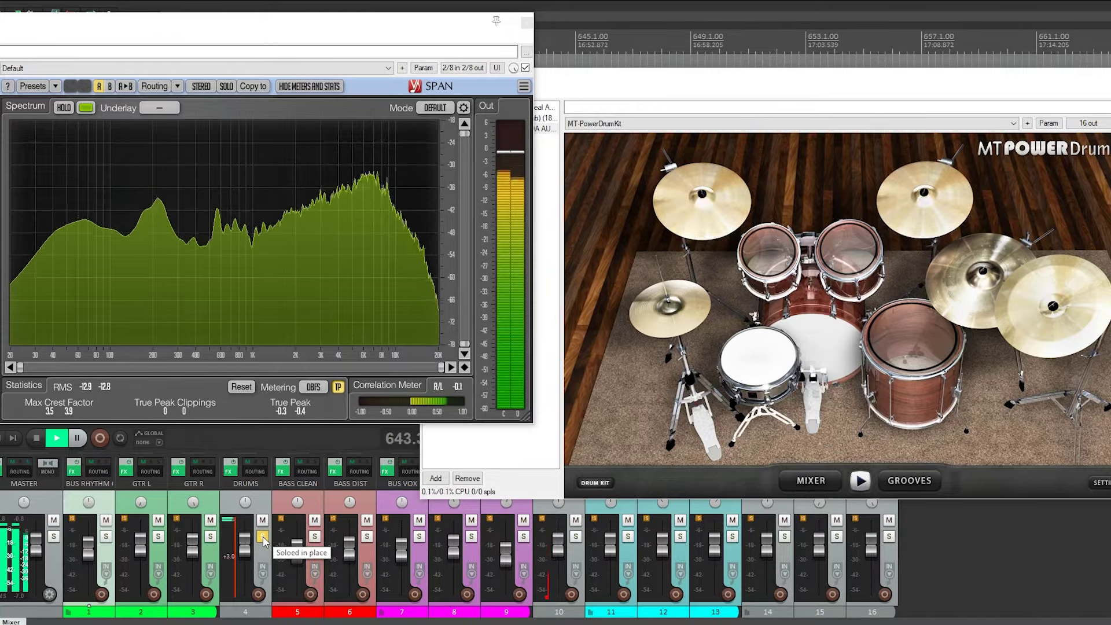
pyautogui.click(262, 538)
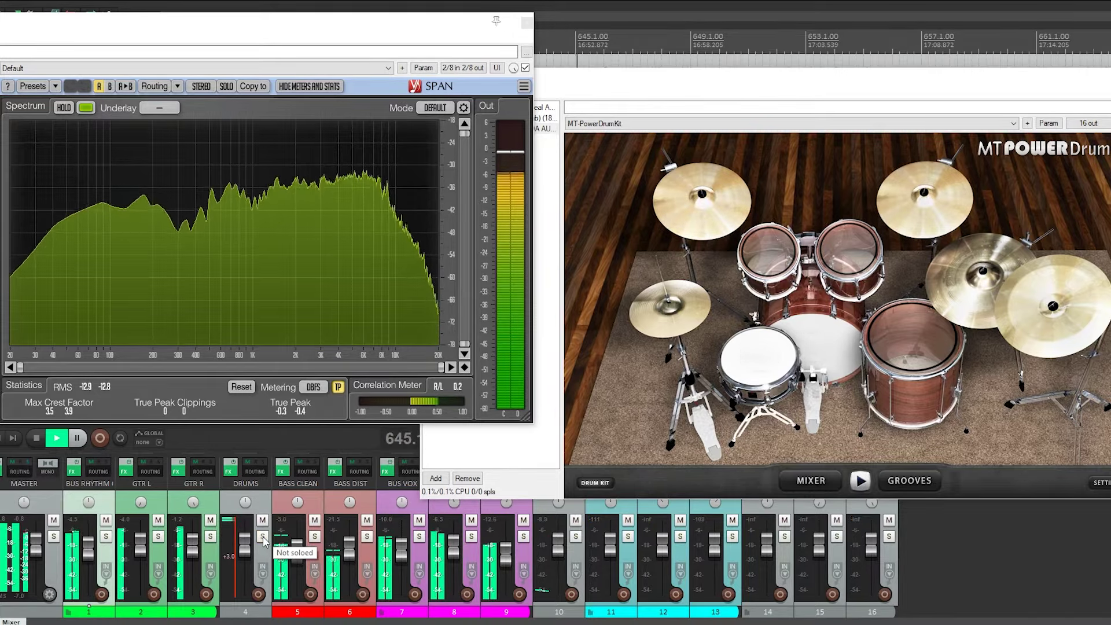
pyautogui.click(263, 537)
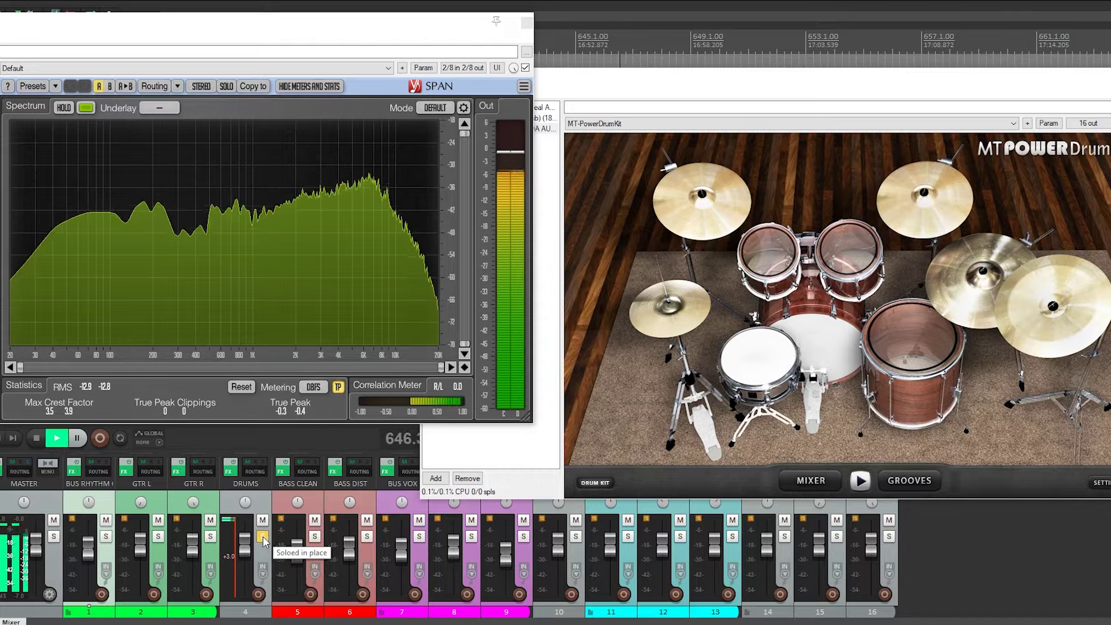
pyautogui.click(263, 538)
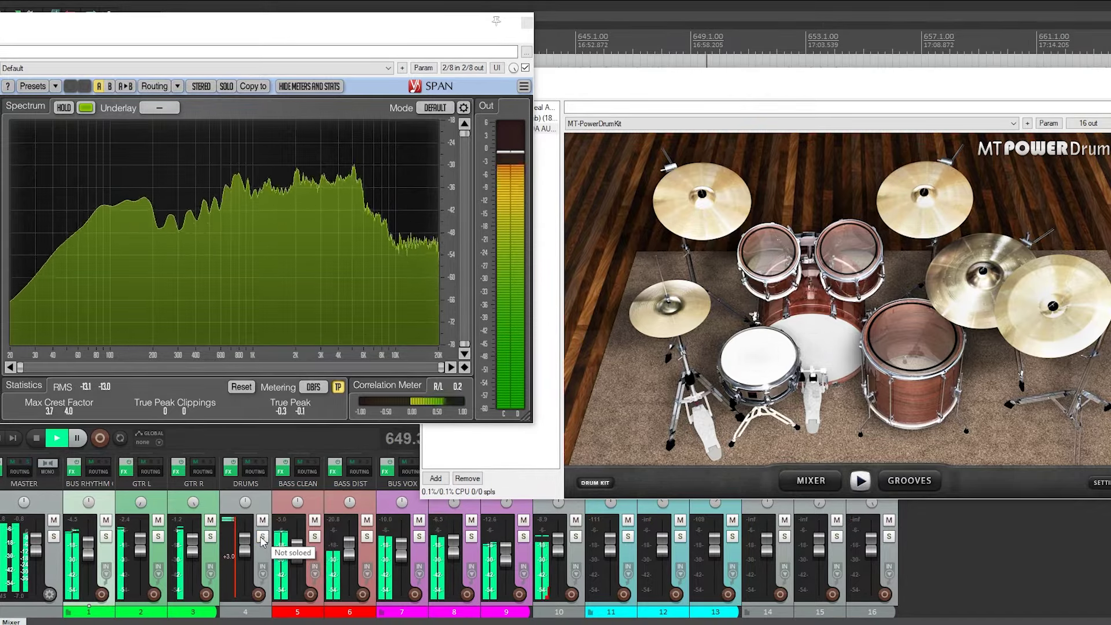
pyautogui.click(263, 537)
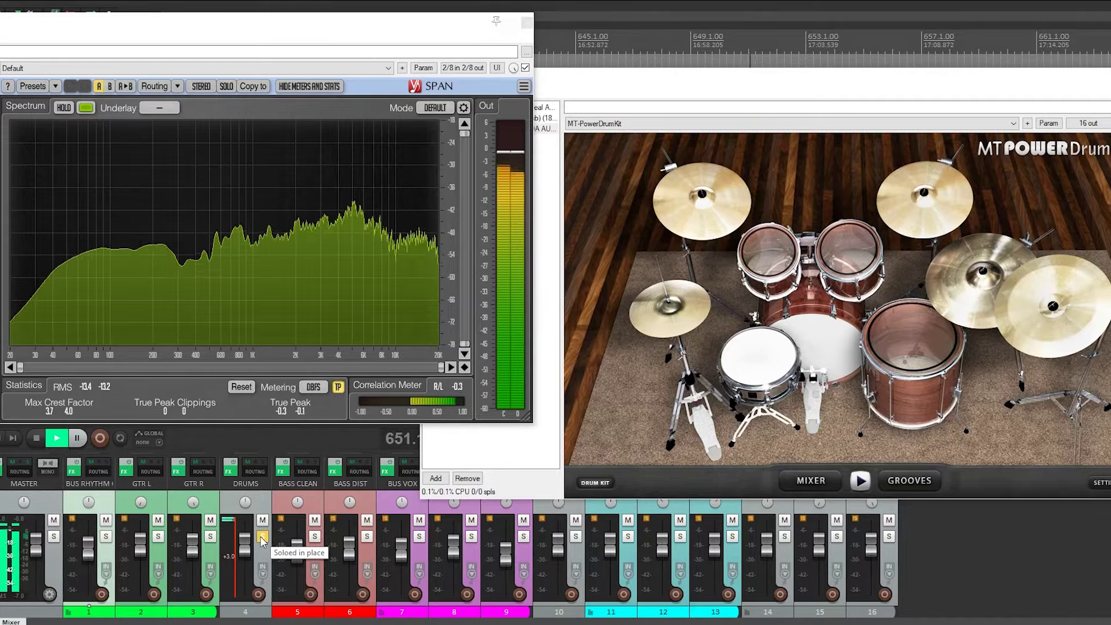
pyautogui.click(262, 537)
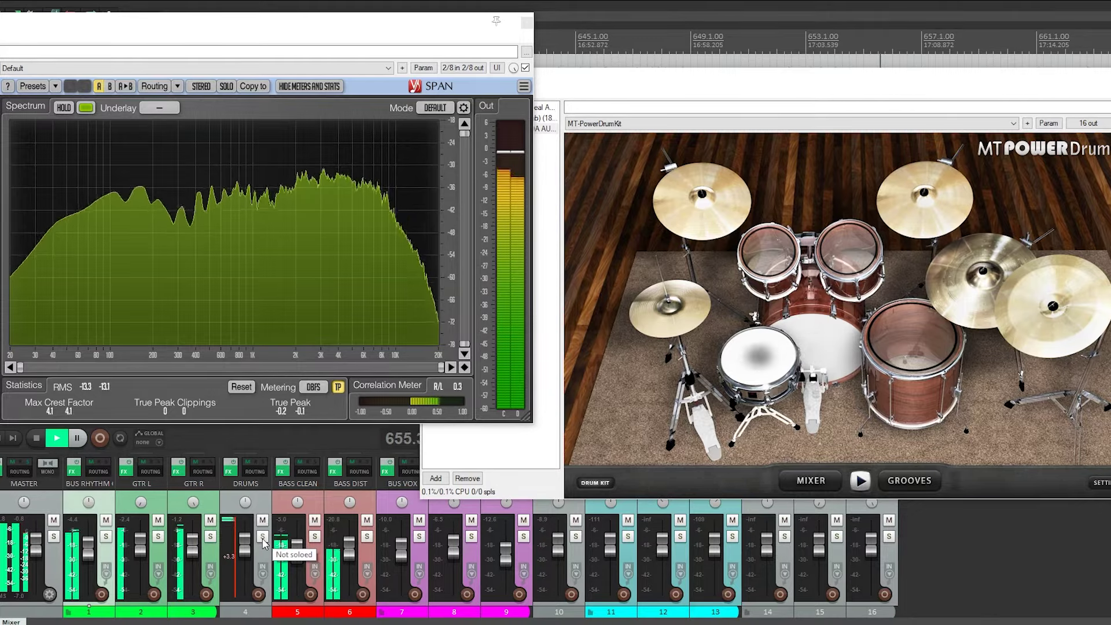
pyautogui.click(262, 537)
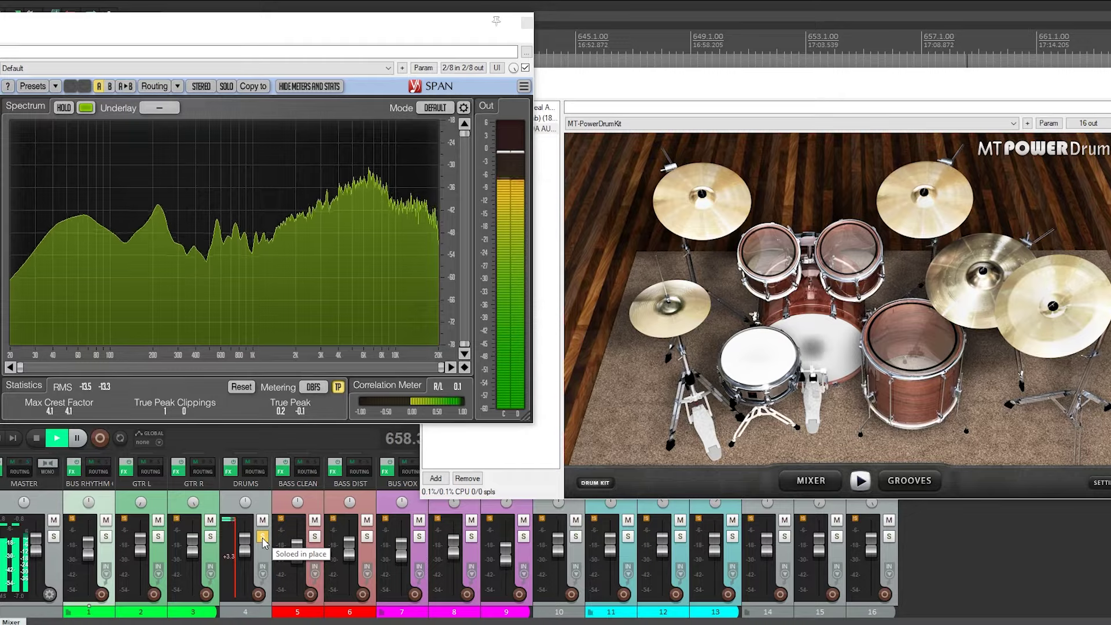
pyautogui.click(262, 537)
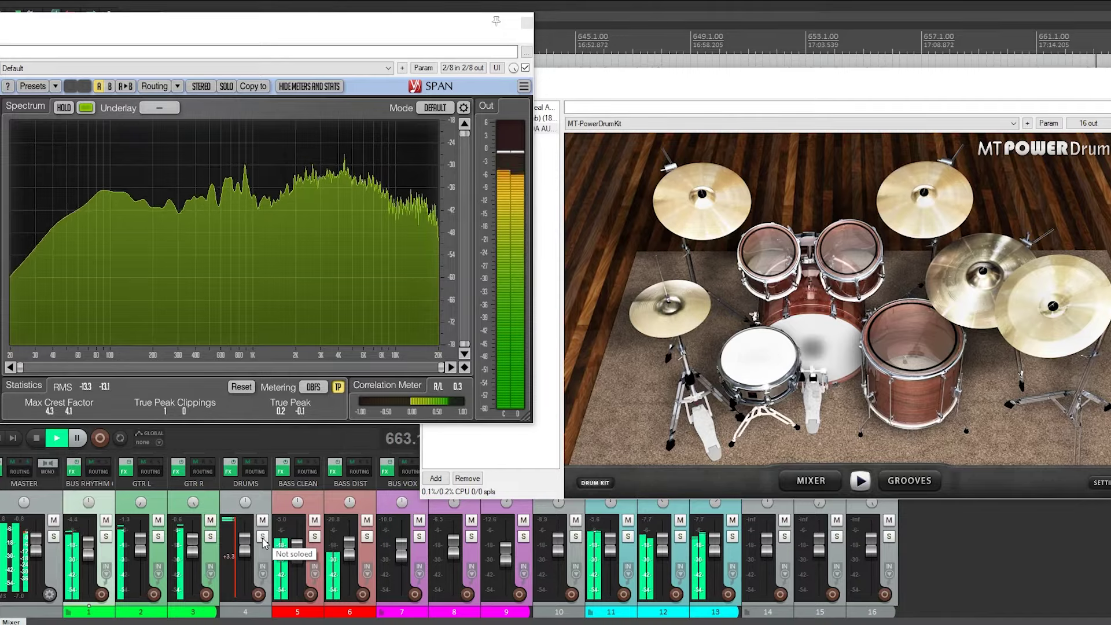
pyautogui.click(262, 537)
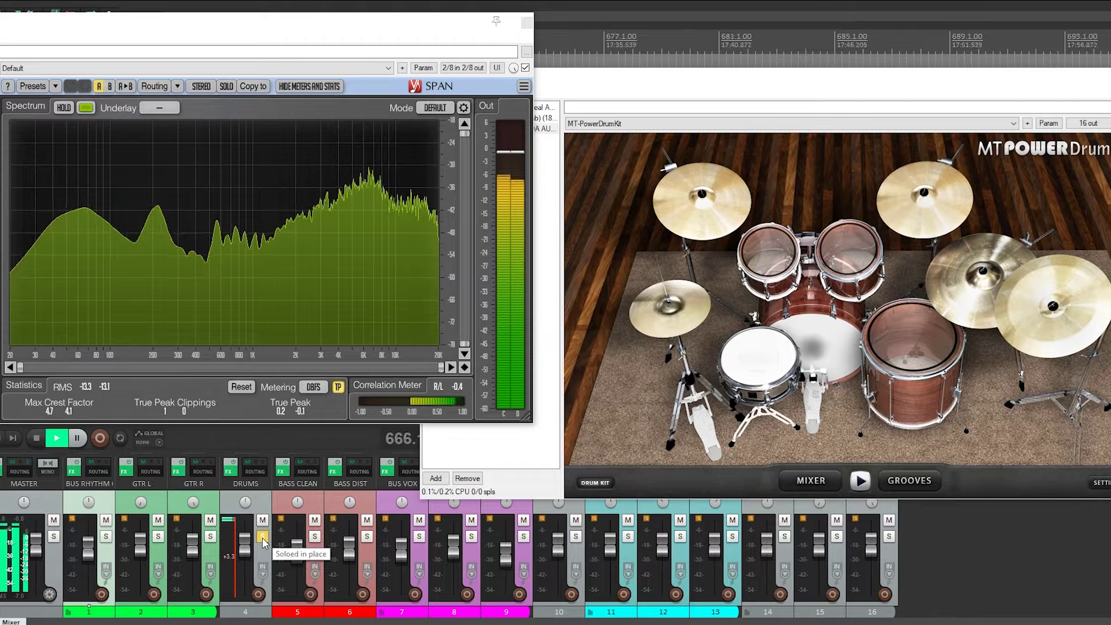
pyautogui.click(262, 537)
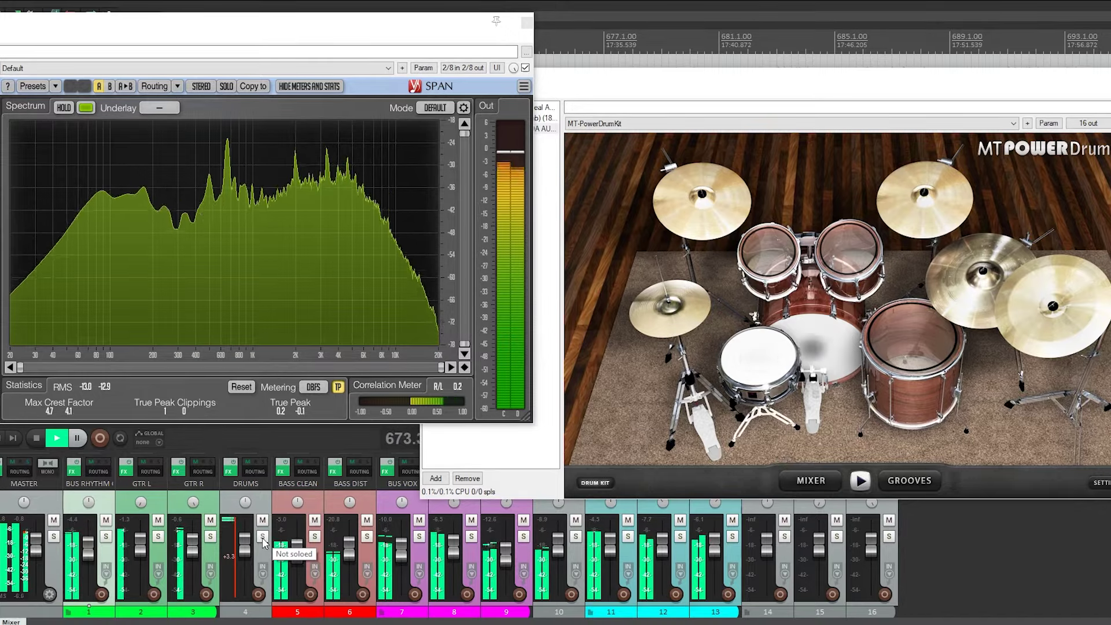
pyautogui.click(262, 537)
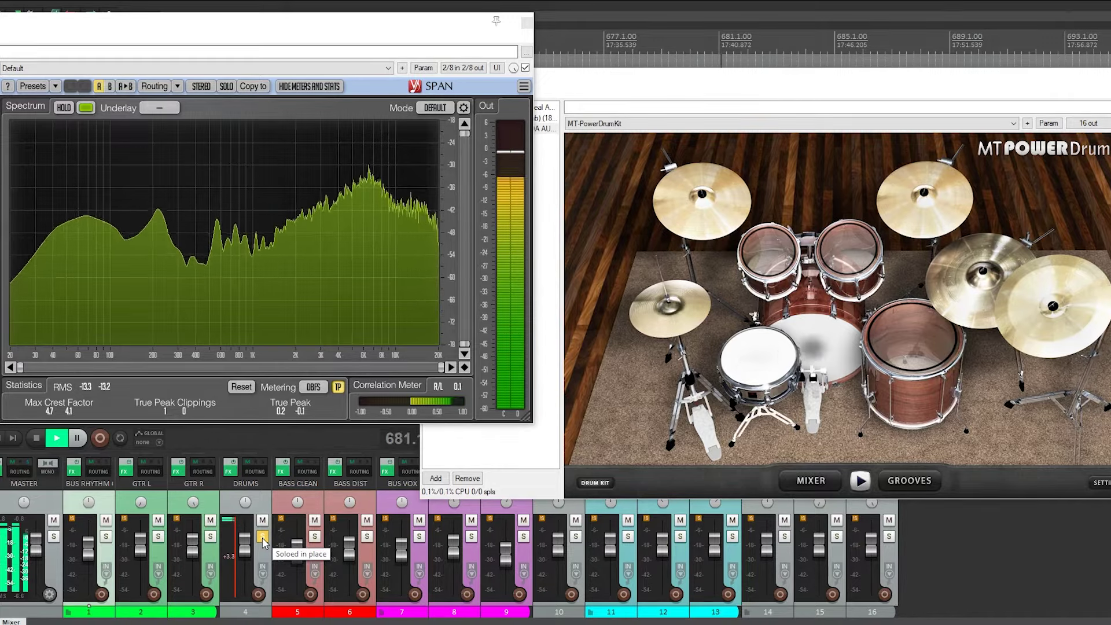
pyautogui.click(263, 538)
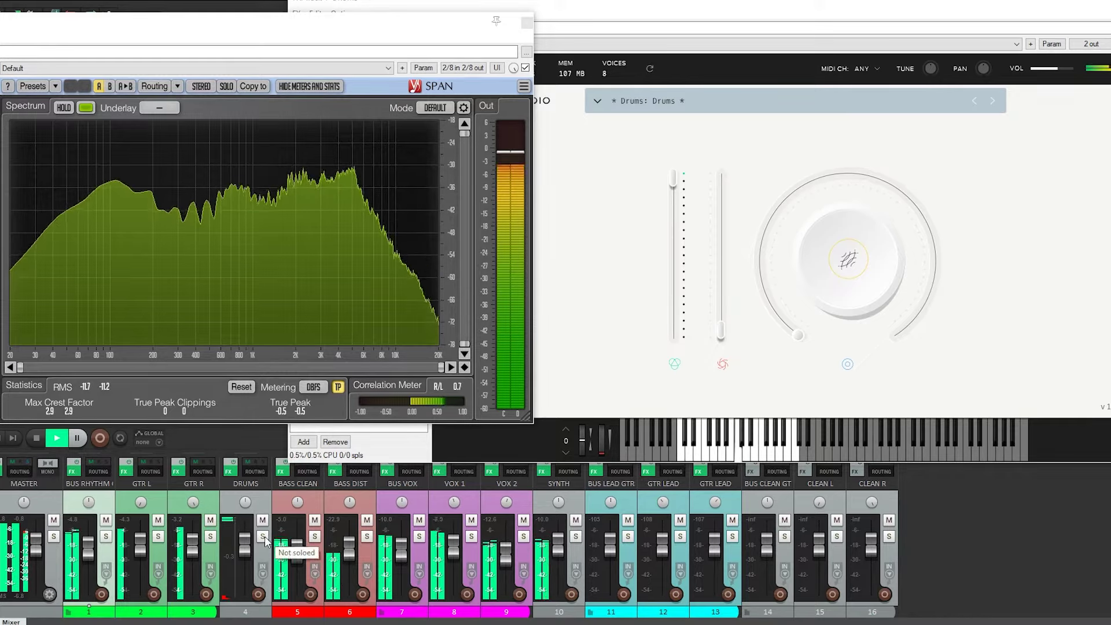
# Alternate solo on the DRUMS track to compare the LABS Drums preset alone with the full mix, ending with solo off.
pyautogui.click(263, 537)
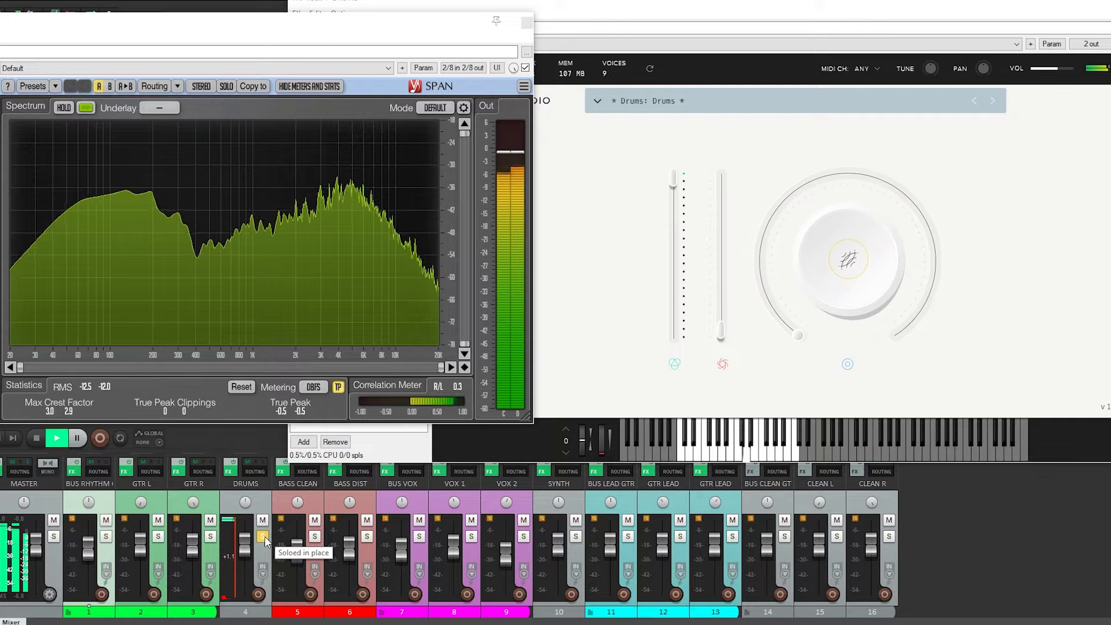
pyautogui.click(264, 538)
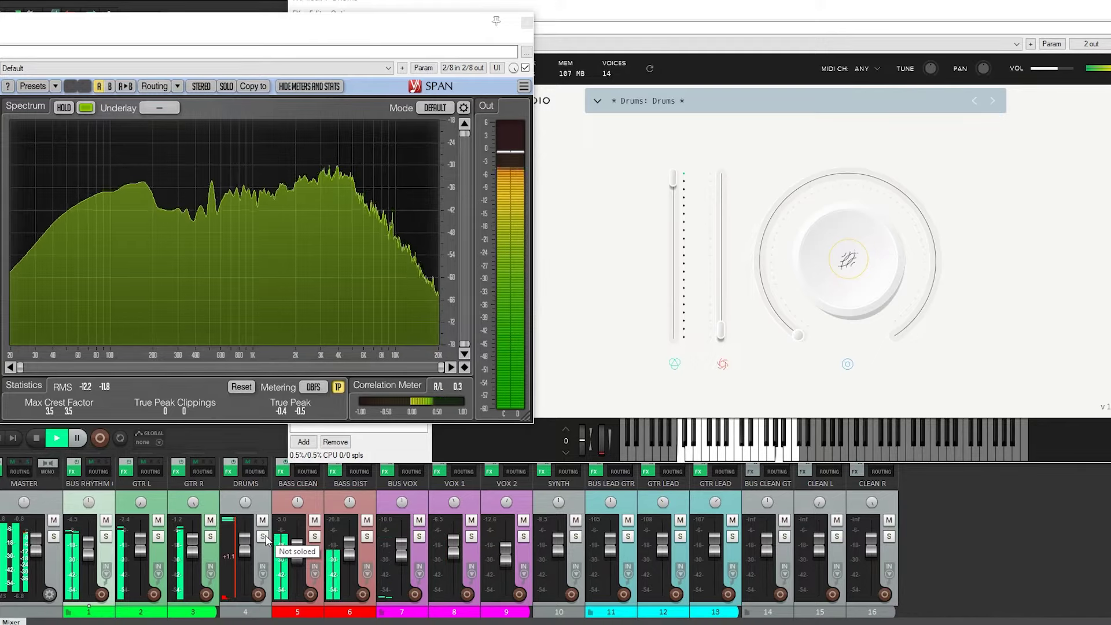
pyautogui.click(264, 537)
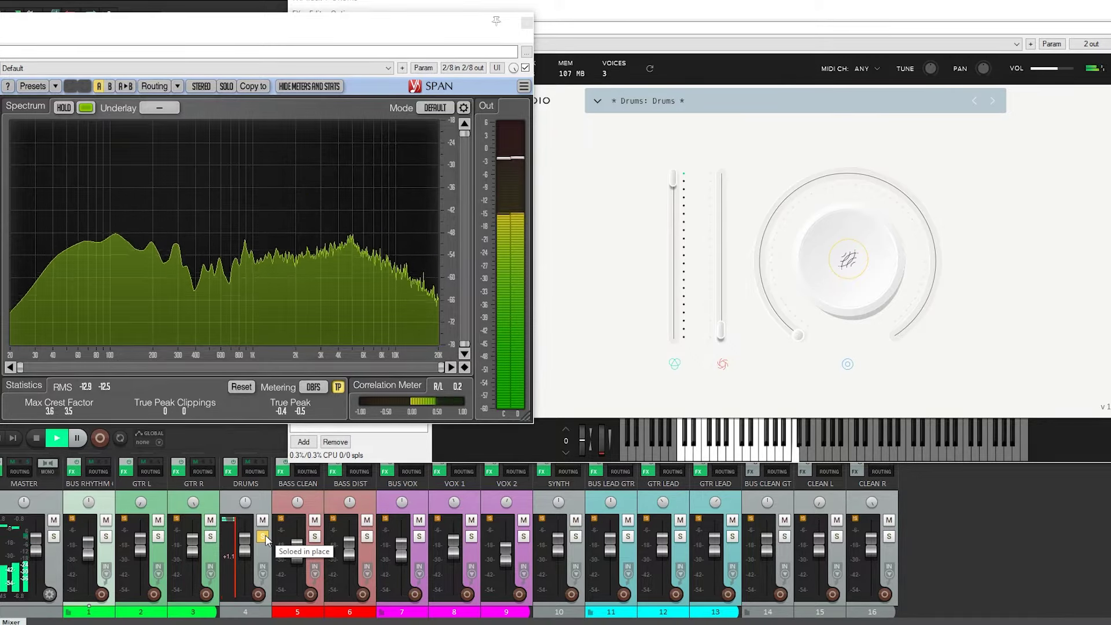
pyautogui.click(264, 538)
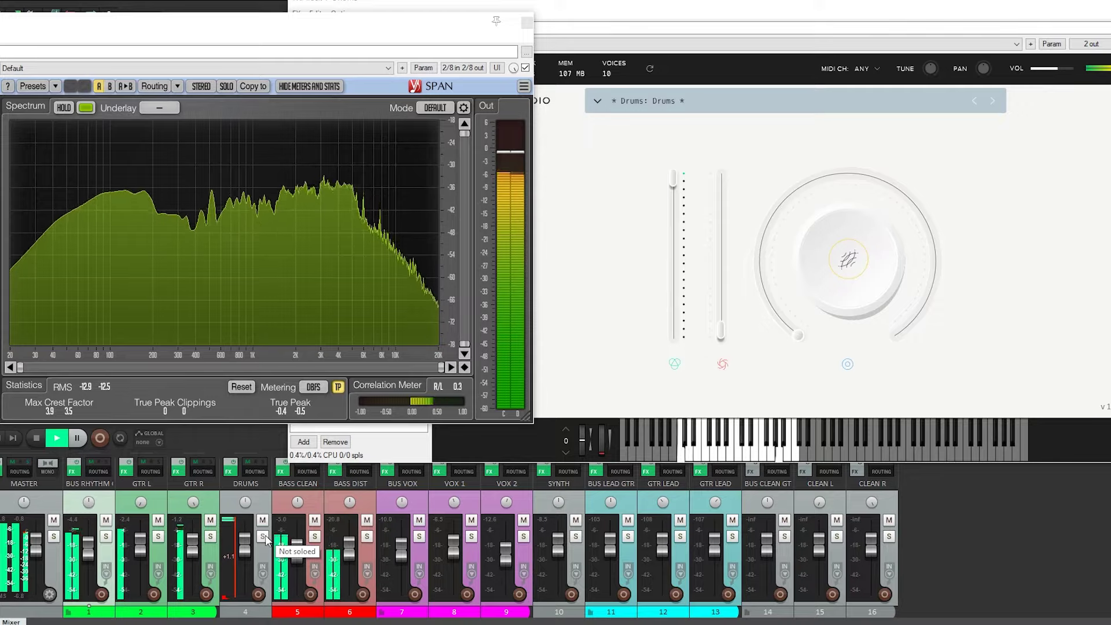
# Check the LABS preset browser and continue comparing its Drums preset soloed on the DRUMS track against the full mix, ending with solo off.
pyautogui.click(597, 102)
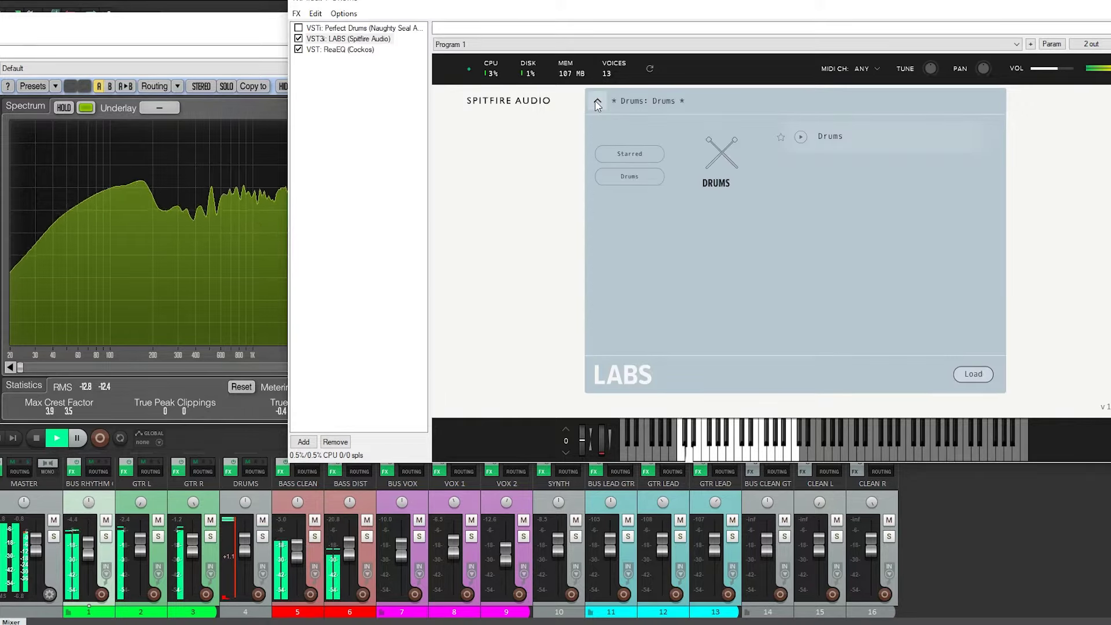
pyautogui.click(597, 102)
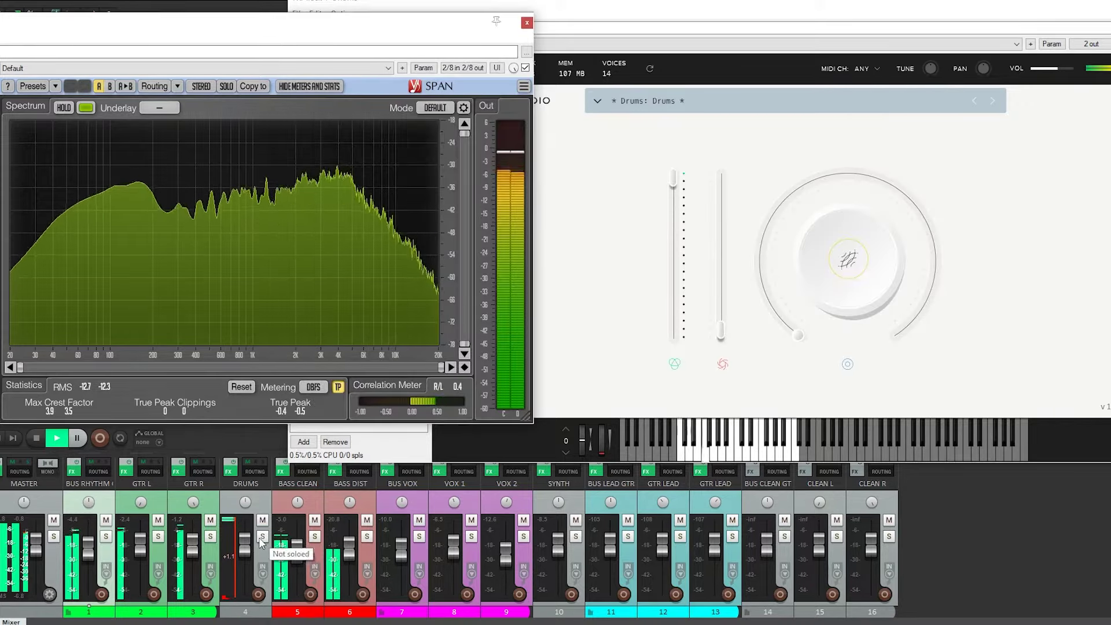
pyautogui.click(262, 537)
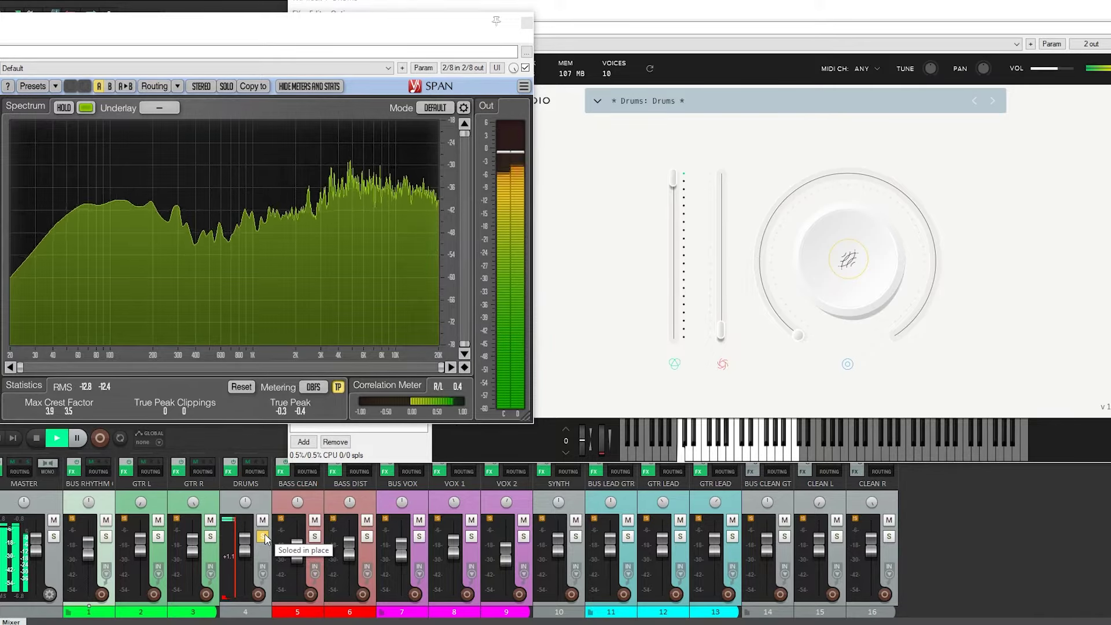
pyautogui.click(263, 537)
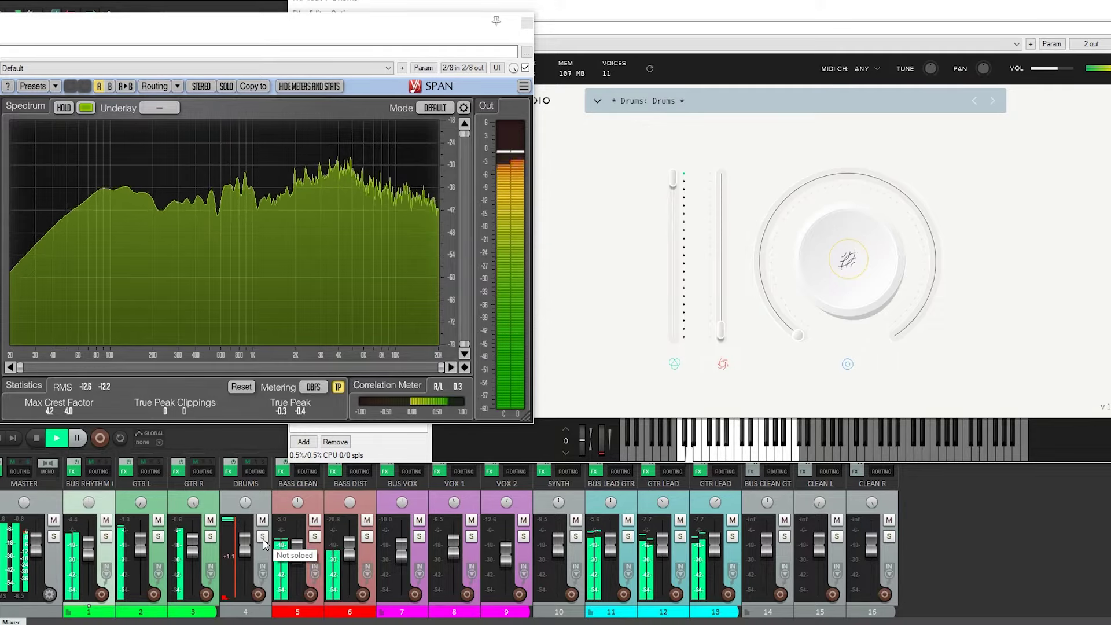
pyautogui.click(263, 537)
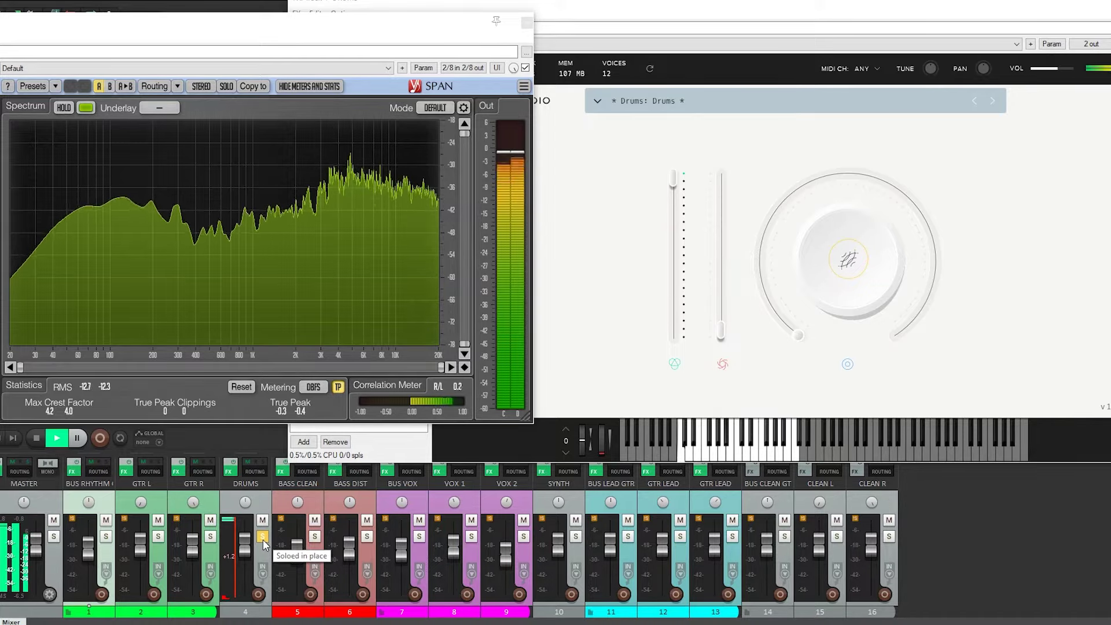
pyautogui.click(264, 541)
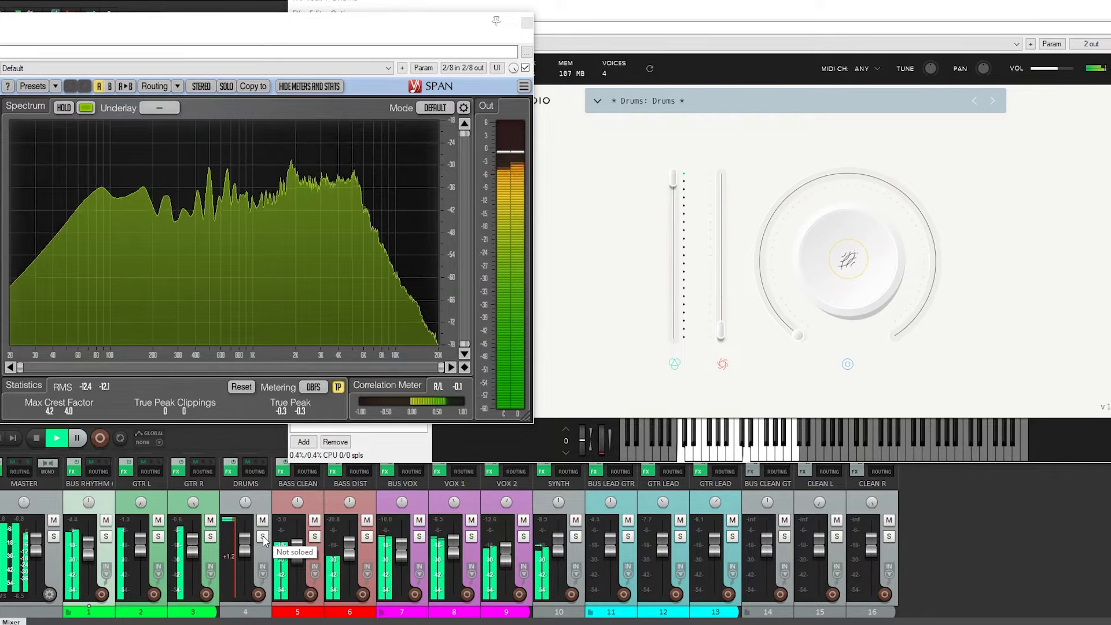
pyautogui.click(263, 537)
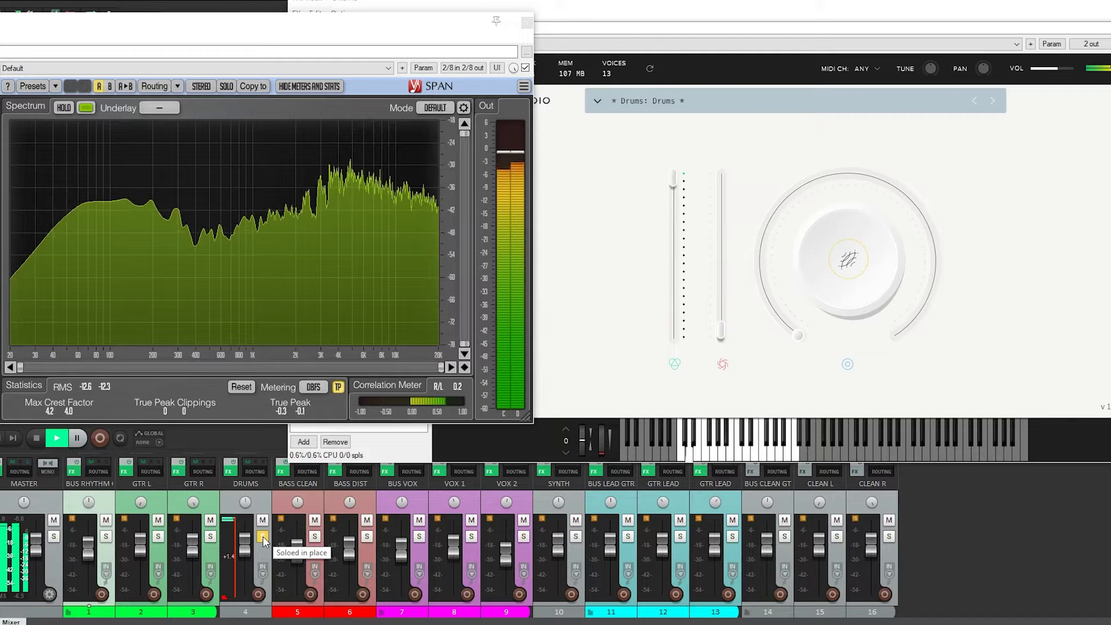
pyautogui.click(263, 538)
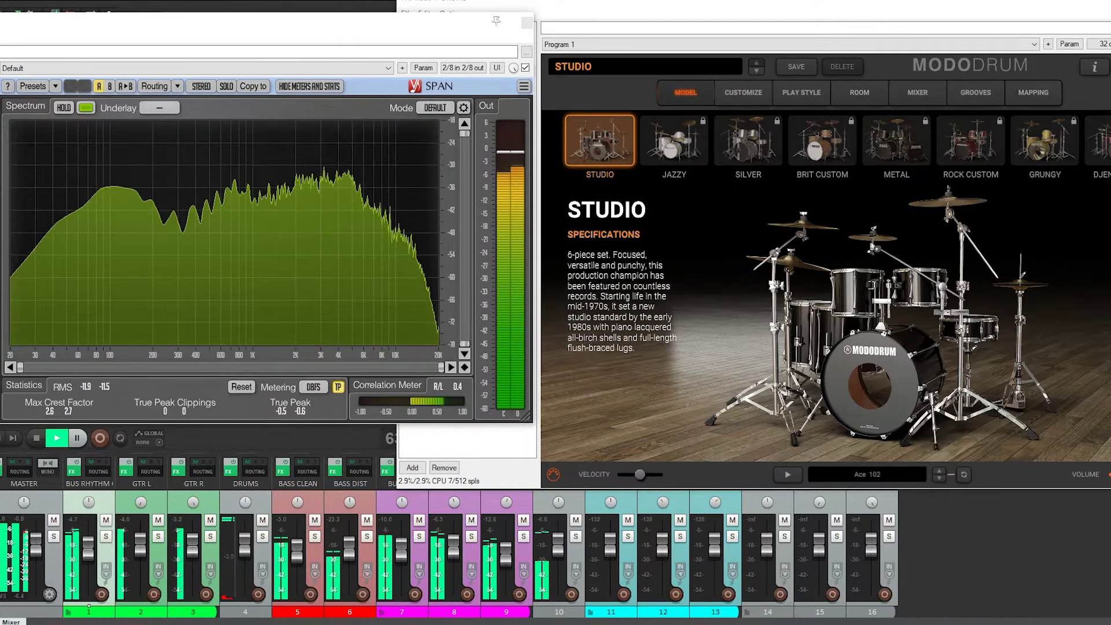
# Alternate solo on the DRUMS track to compare the MODO DRUM Studio kit alone with the full mix, ending with solo off.
pyautogui.click(262, 537)
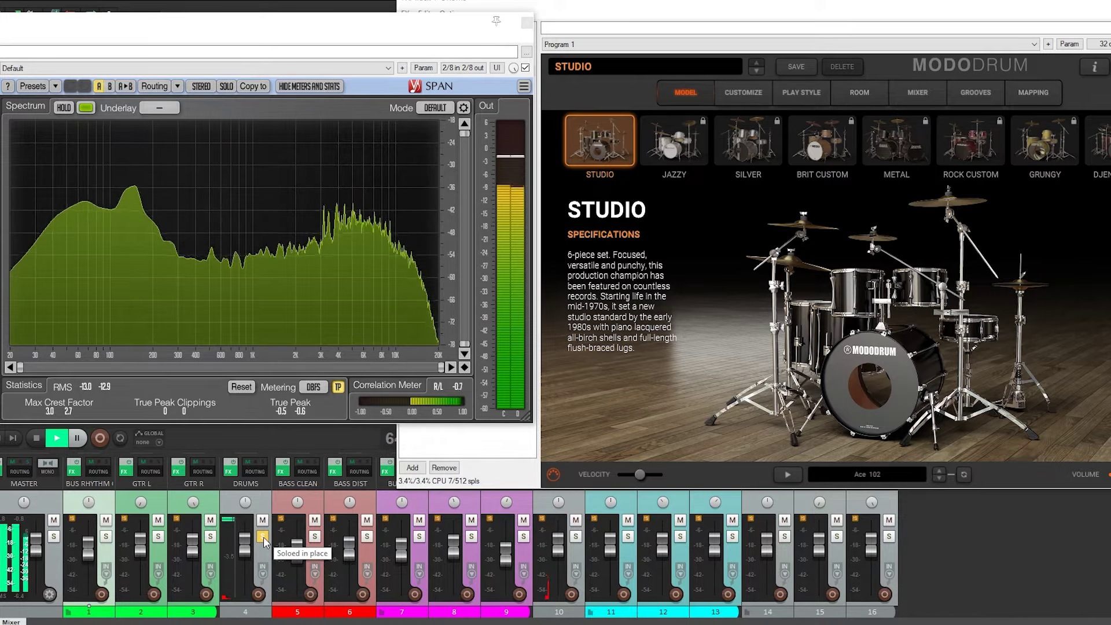
pyautogui.click(264, 539)
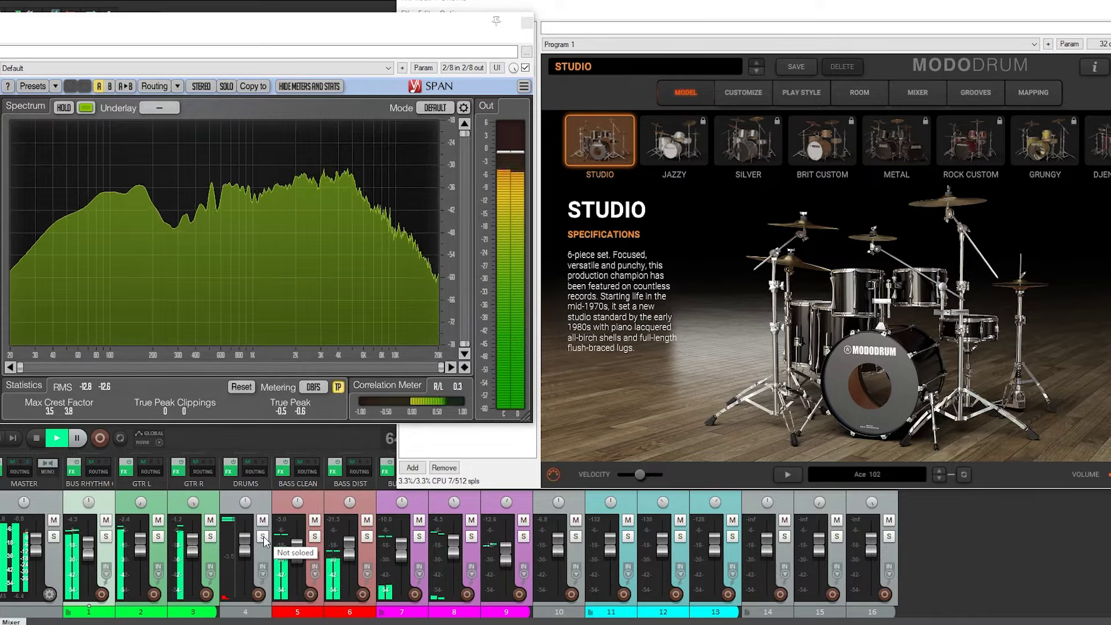
pyautogui.click(264, 538)
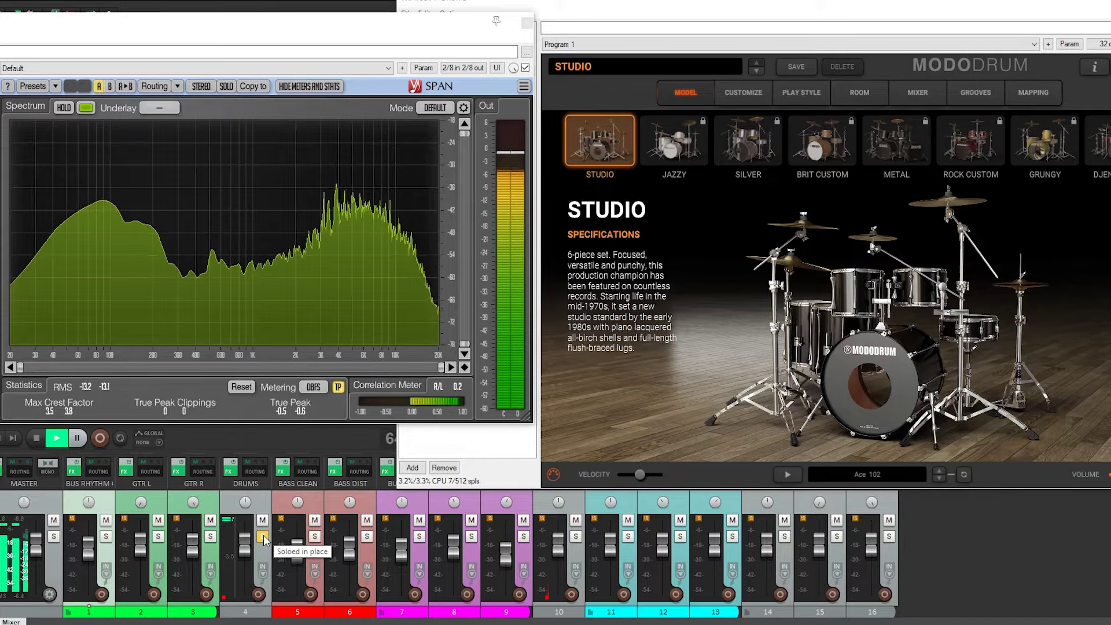
pyautogui.click(263, 538)
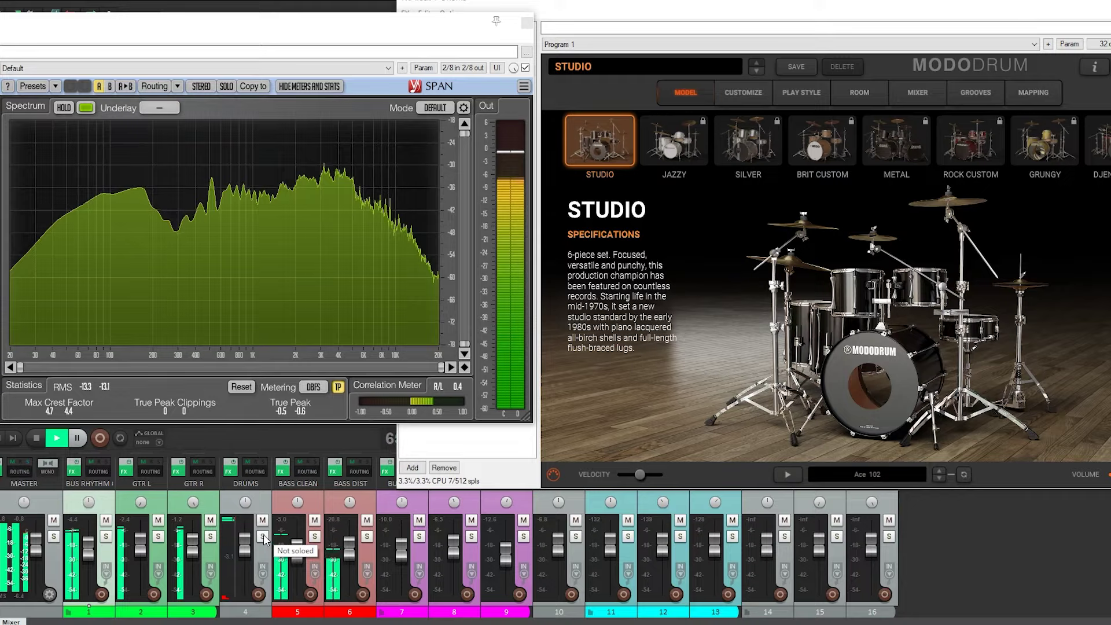
pyautogui.click(263, 538)
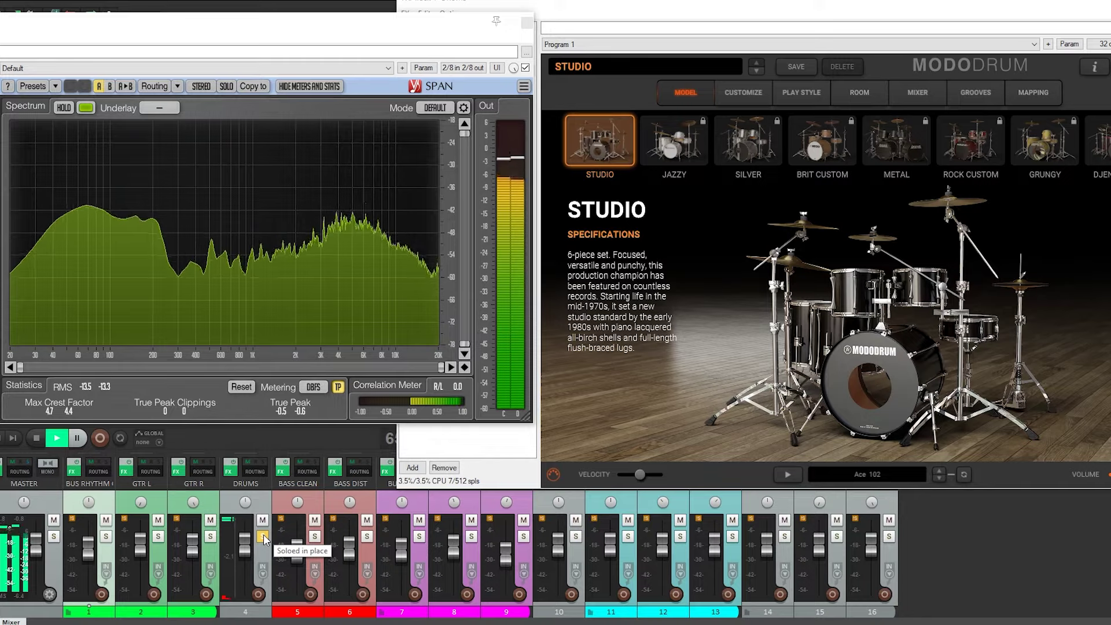
pyautogui.click(264, 539)
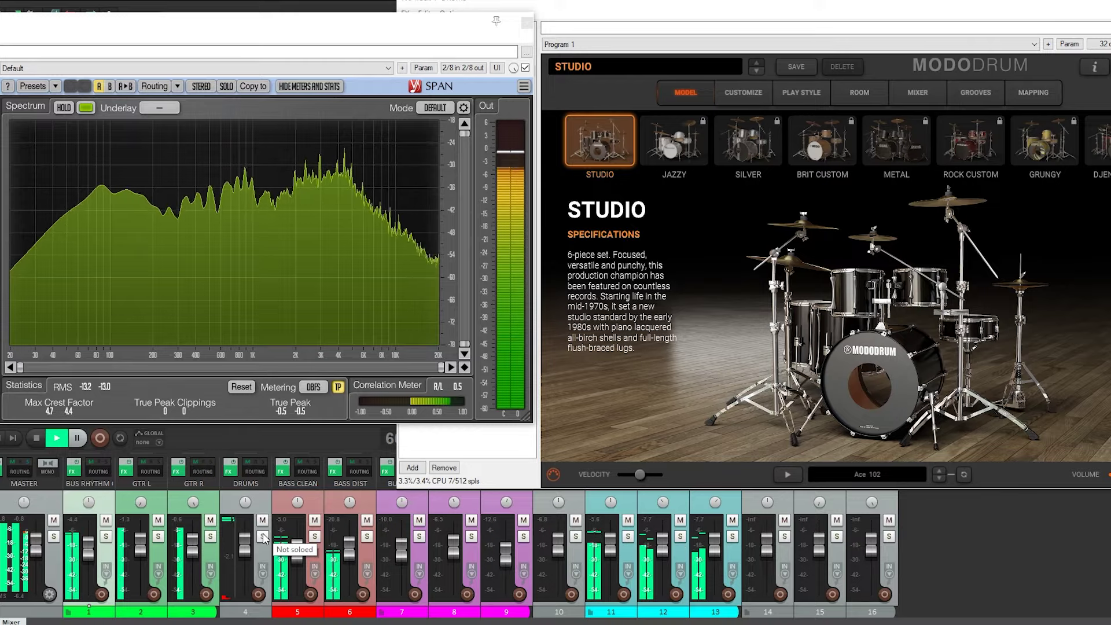
pyautogui.click(263, 538)
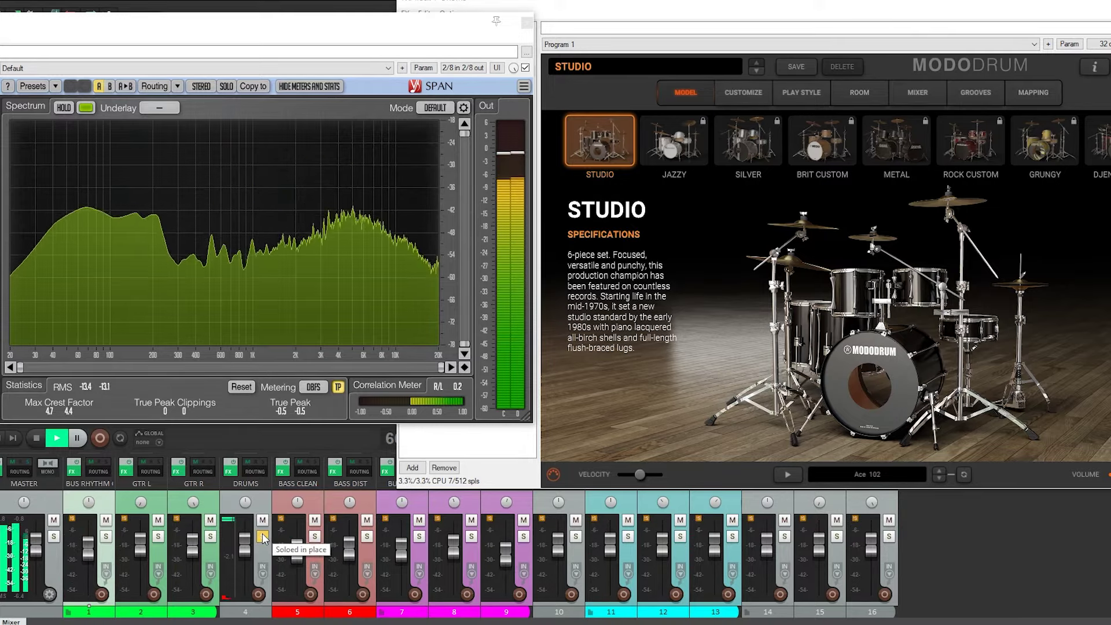
pyautogui.click(264, 538)
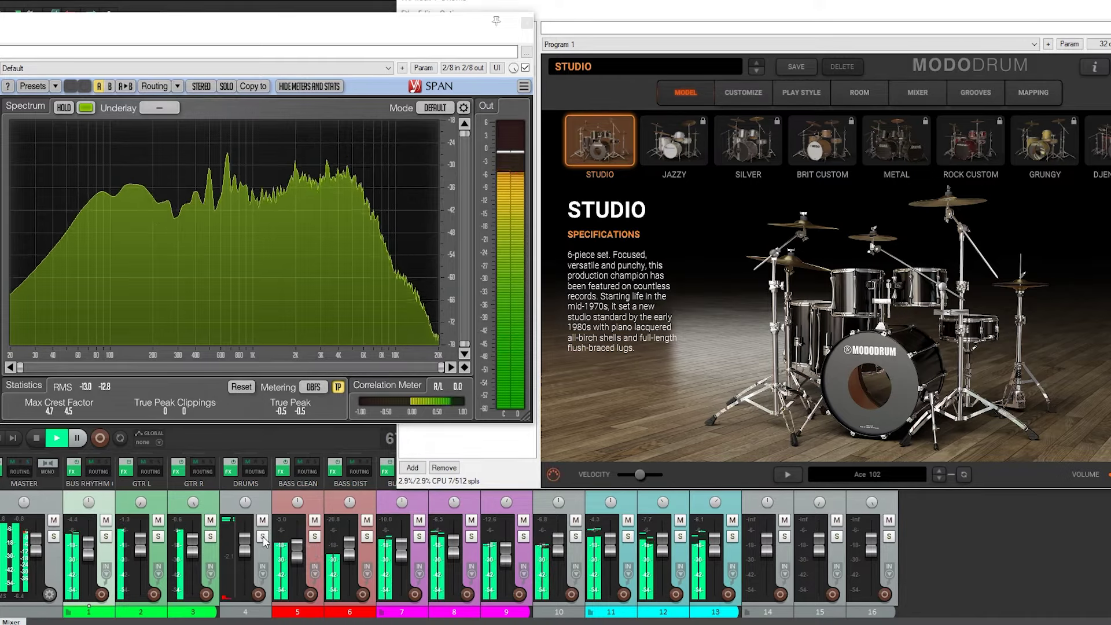
pyautogui.click(264, 537)
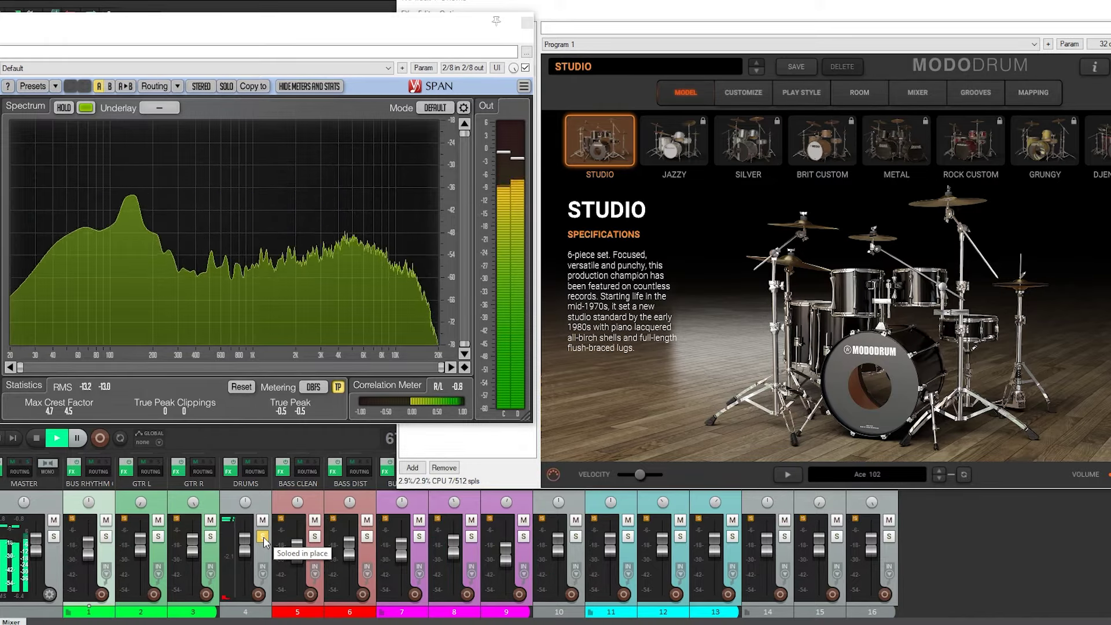
pyautogui.click(264, 538)
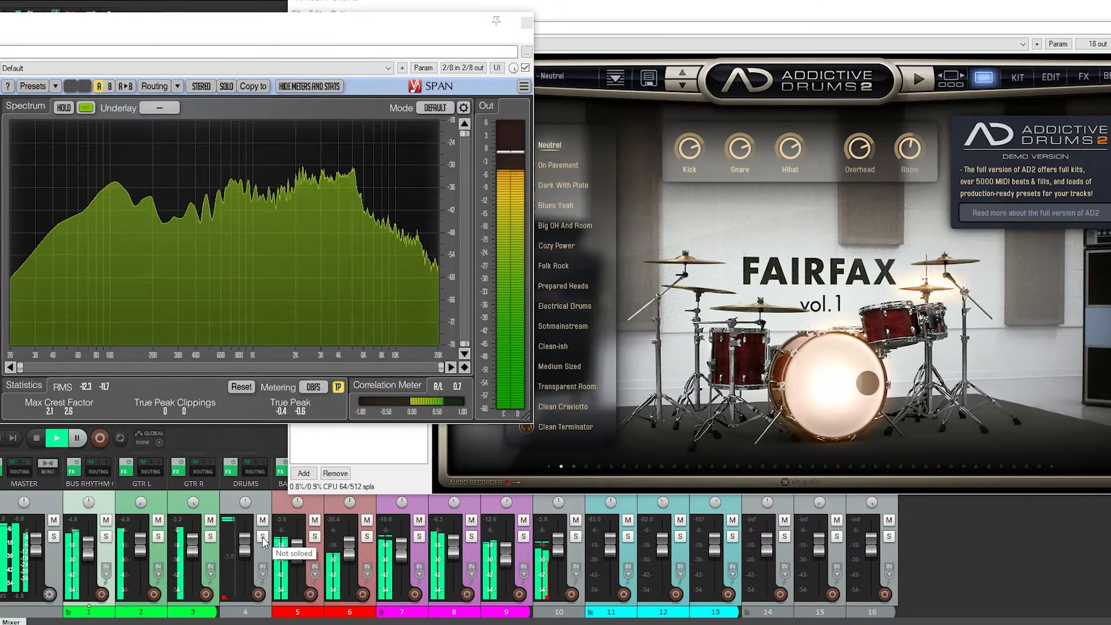
# Alternate solo on the DRUMS track to compare the Addictive Drums 2 Fairfax Vol. 1 kit alone with the full mix, ending with solo off.
pyautogui.click(262, 538)
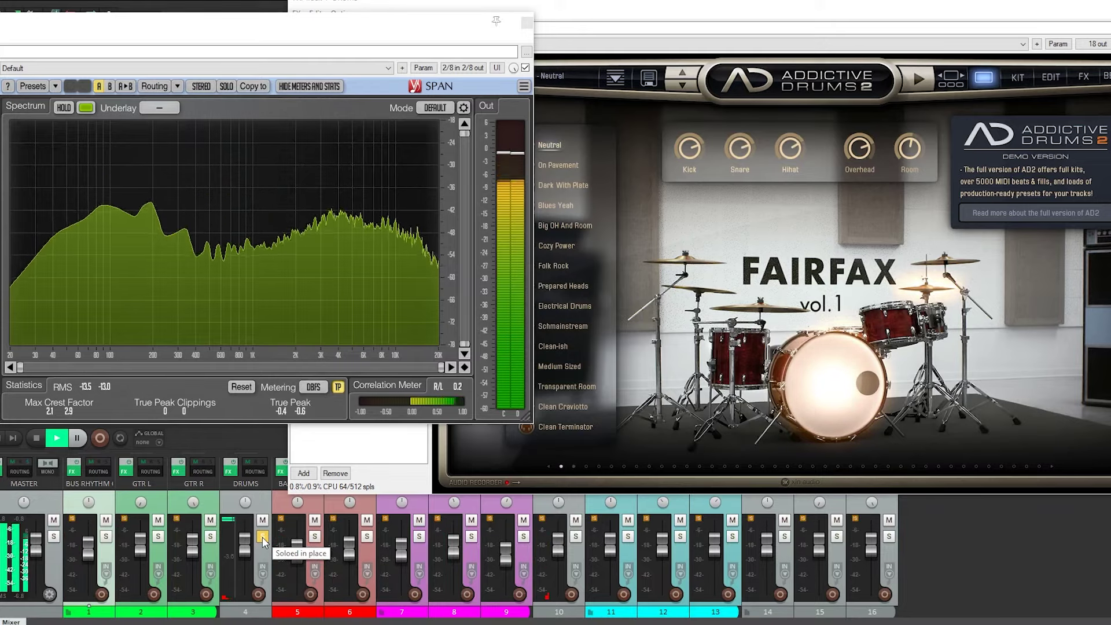
pyautogui.click(262, 537)
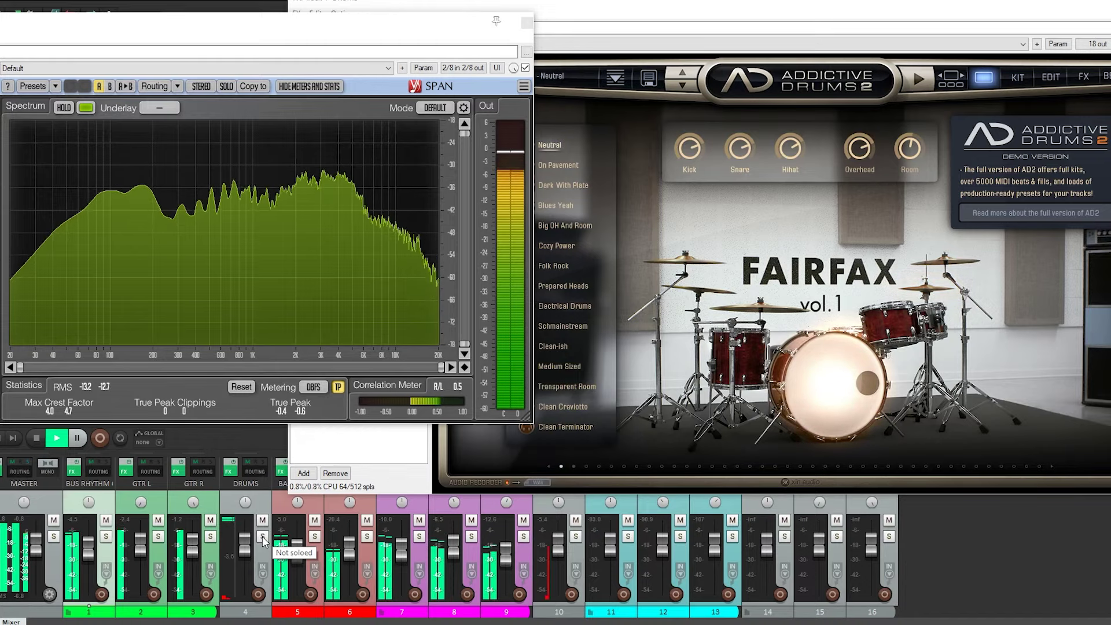
pyautogui.click(263, 537)
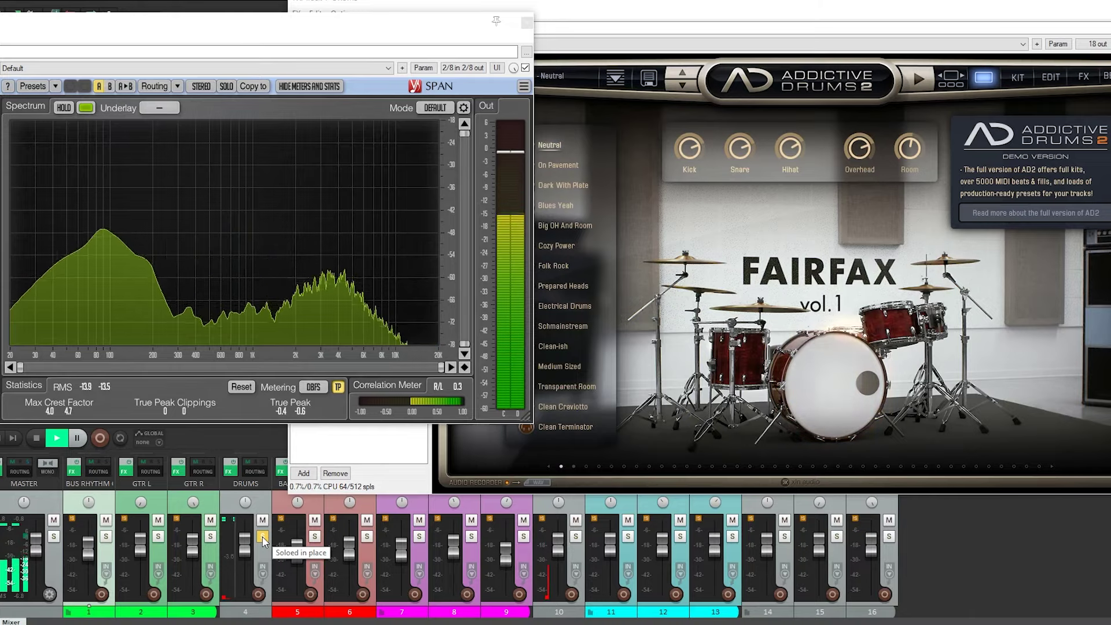
pyautogui.click(262, 537)
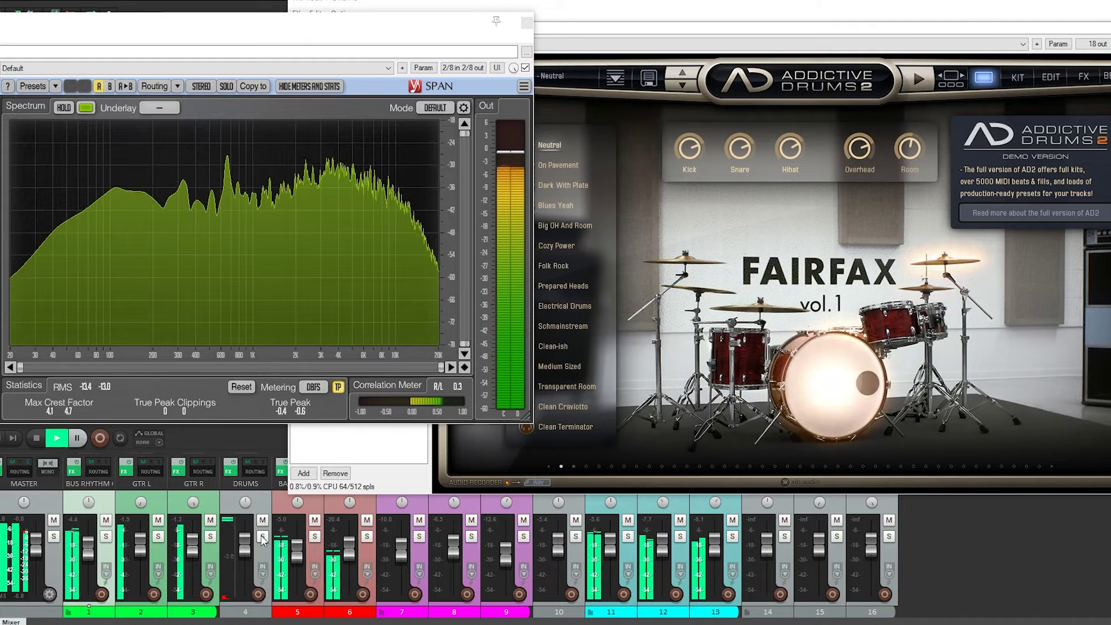
pyautogui.click(262, 538)
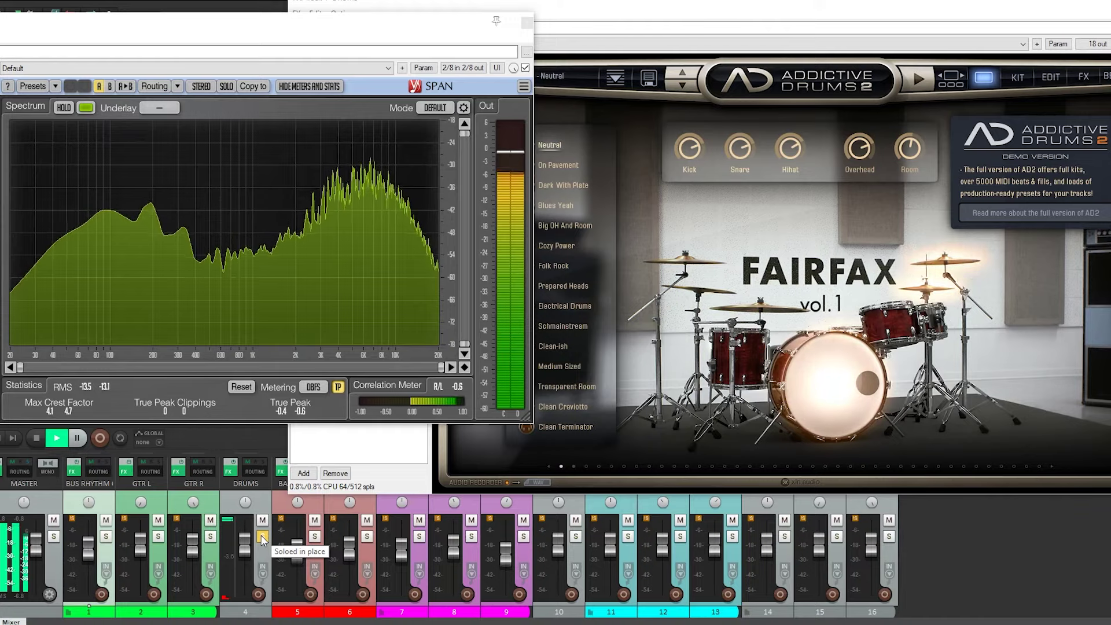
pyautogui.click(262, 538)
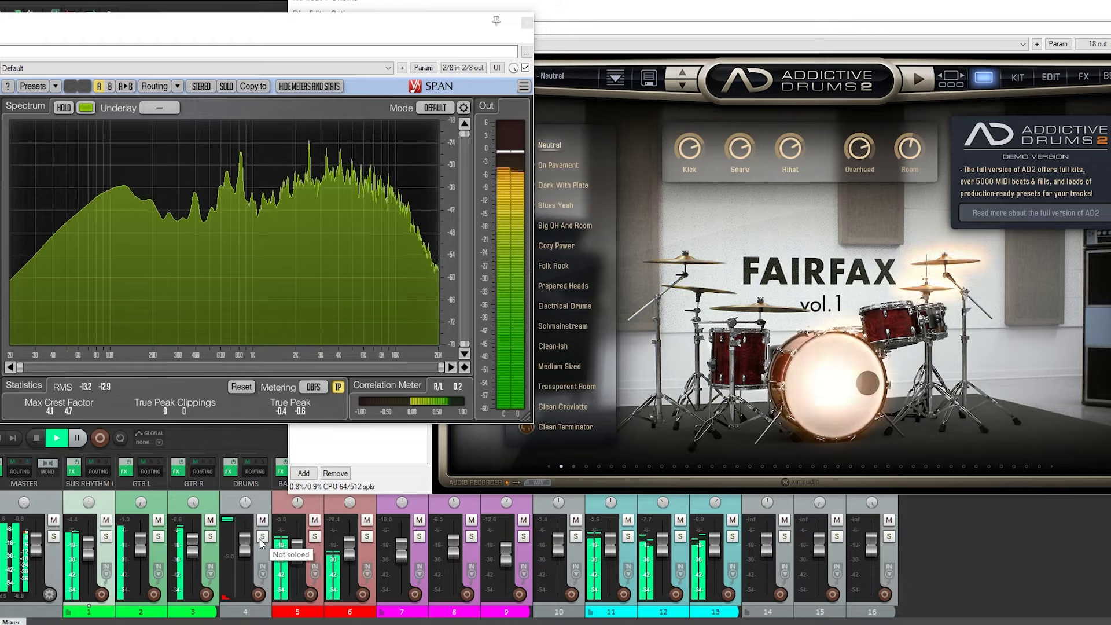
pyautogui.click(261, 538)
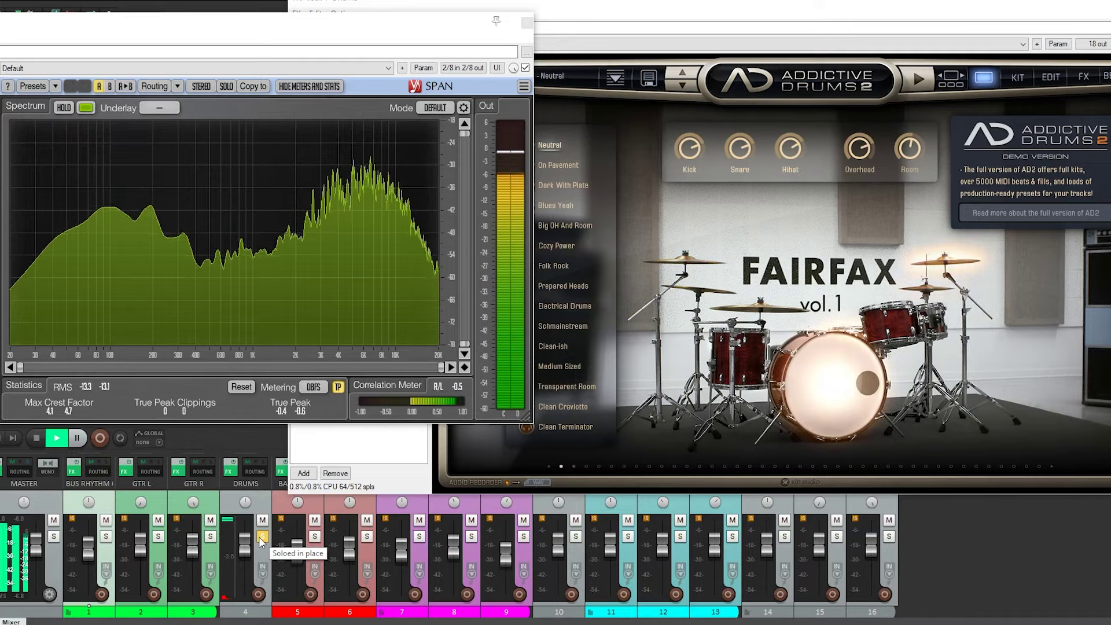
pyautogui.click(262, 537)
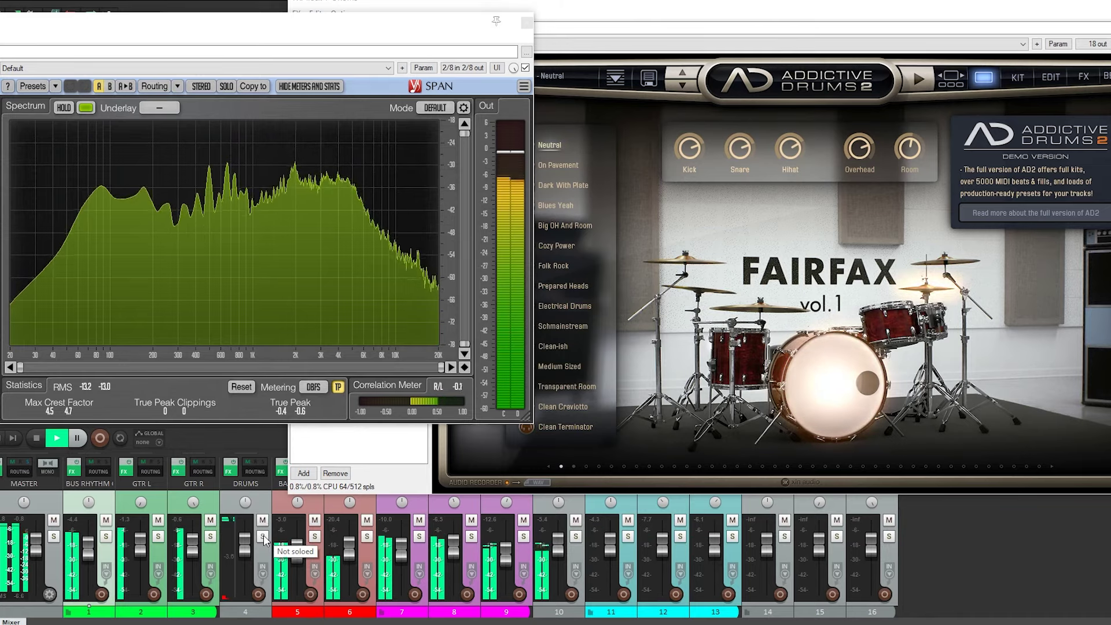
pyautogui.click(263, 537)
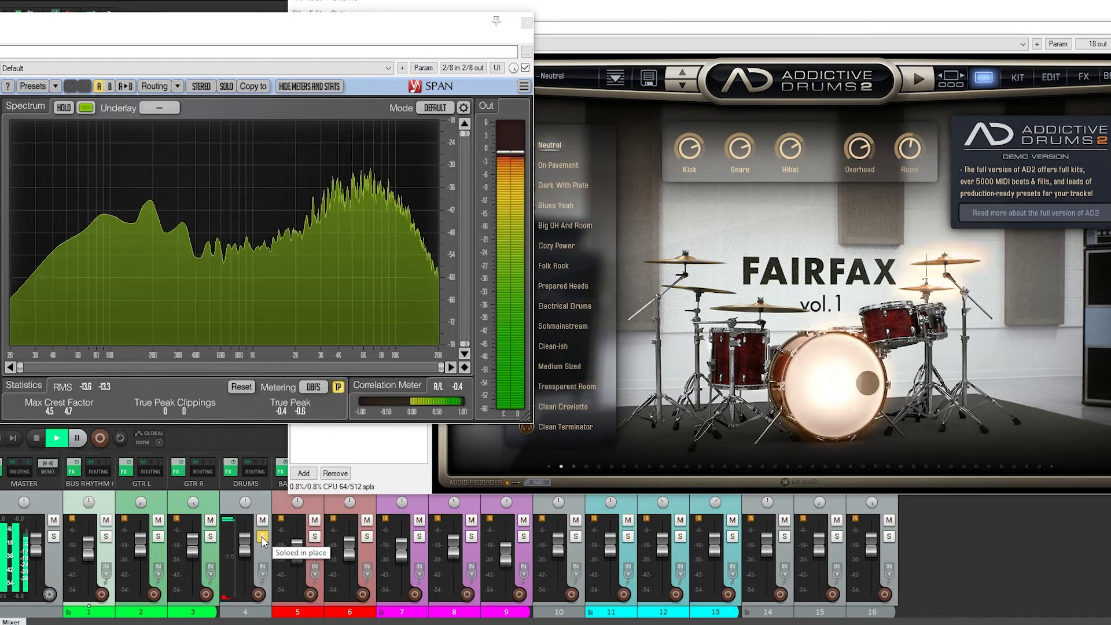
pyautogui.click(262, 539)
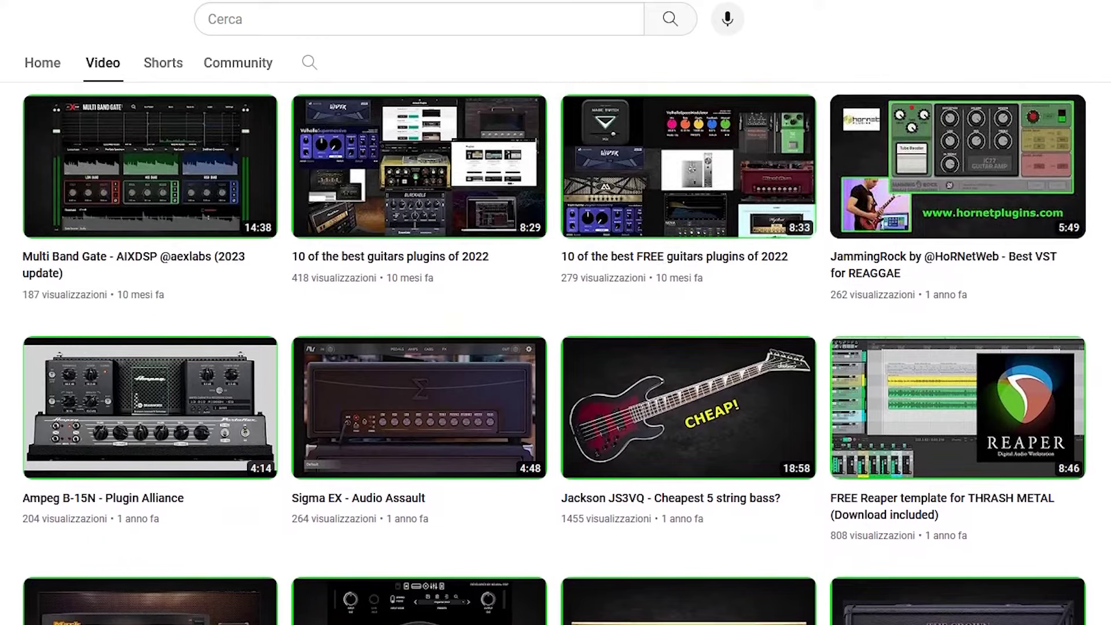
# Browse the music channel's video list on YouTube from the older uploads back to the most recent ones and the channel header.
pyautogui.scroll(3, 555, 353)
pyautogui.scroll(8, 554, 354)
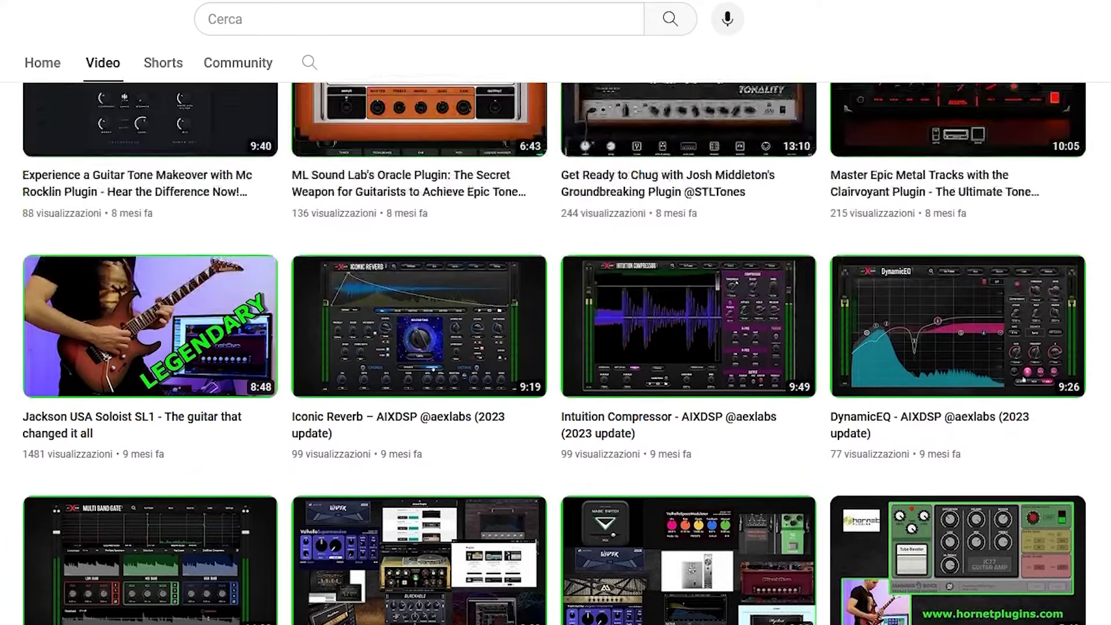
pyautogui.scroll(8, 555, 353)
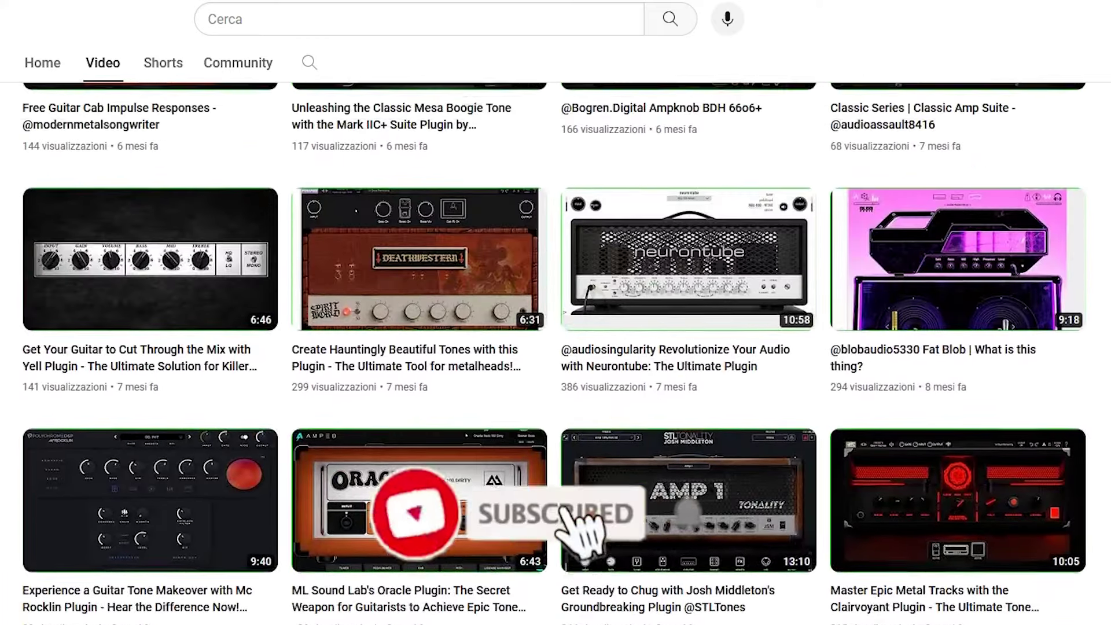
pyautogui.scroll(7, 555, 353)
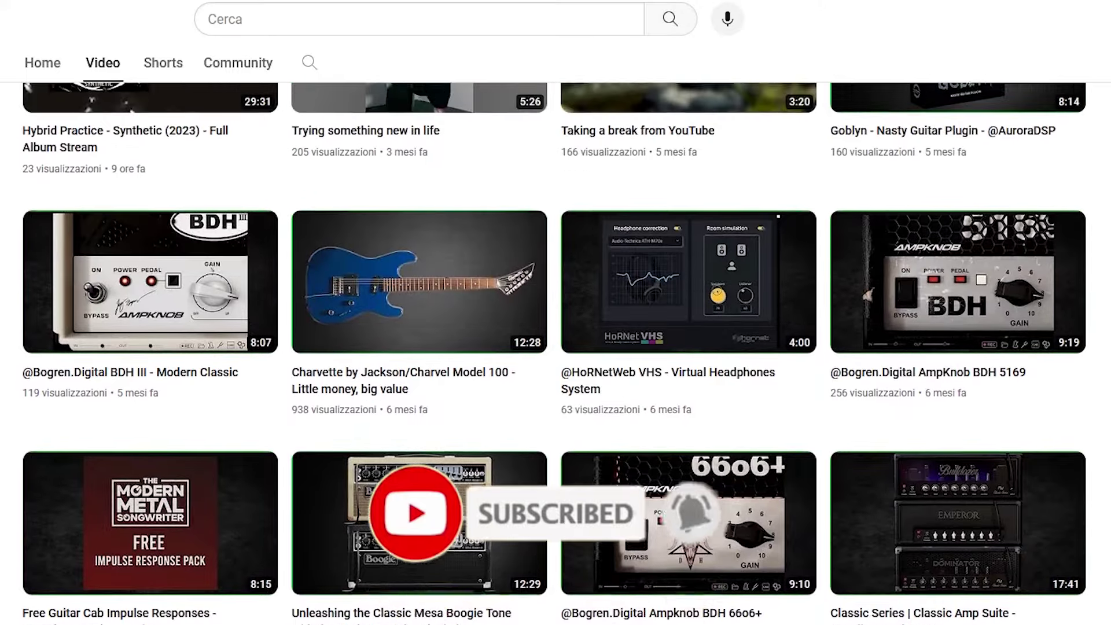
pyautogui.scroll(6, 554, 353)
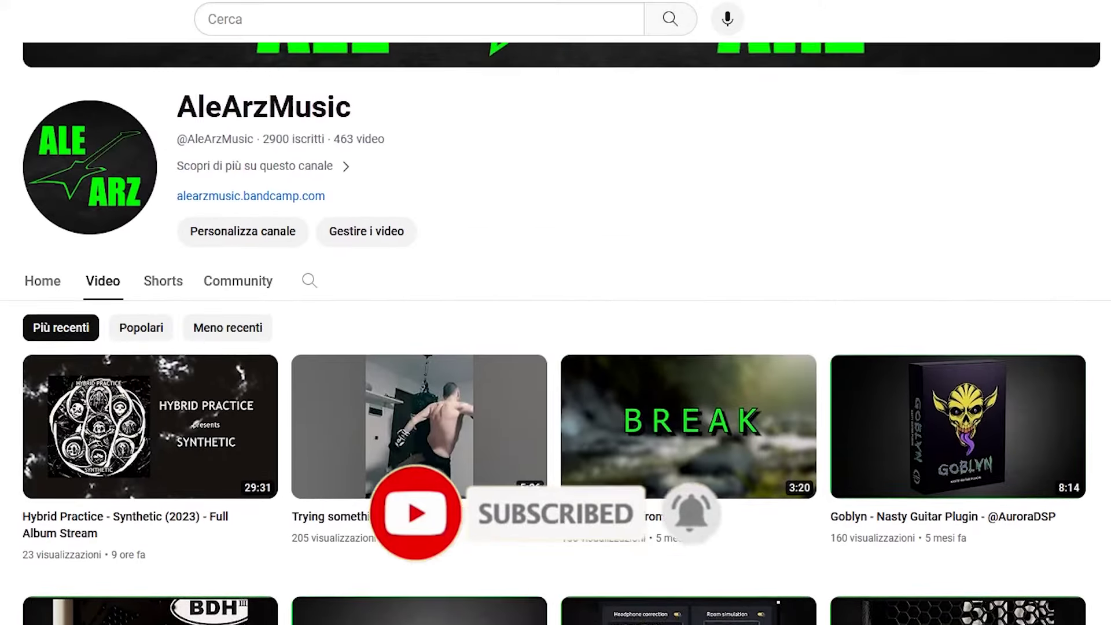